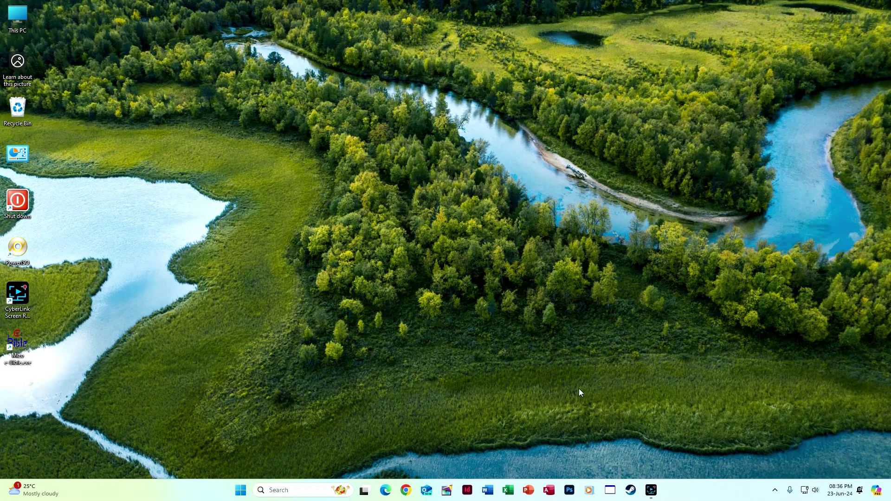
Launch InDesign and create a one-page portrait A4 document from the default preset, with the preview enabled.
click(468, 490)
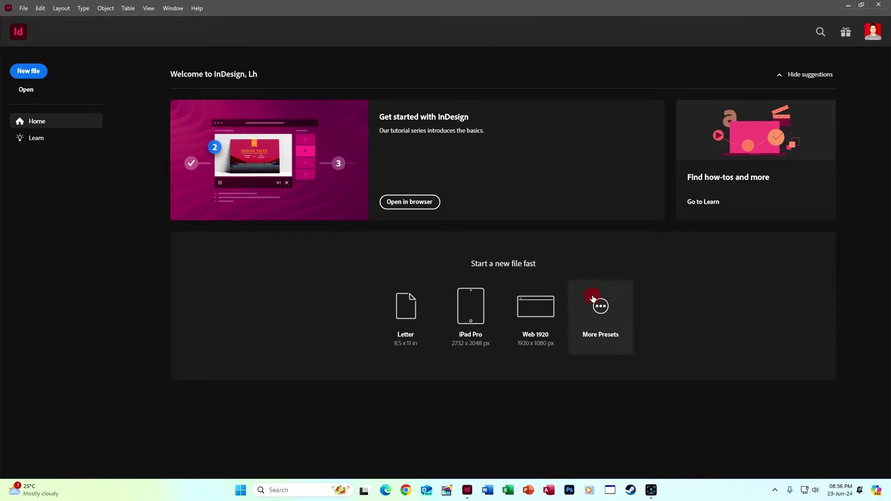
click(592, 298)
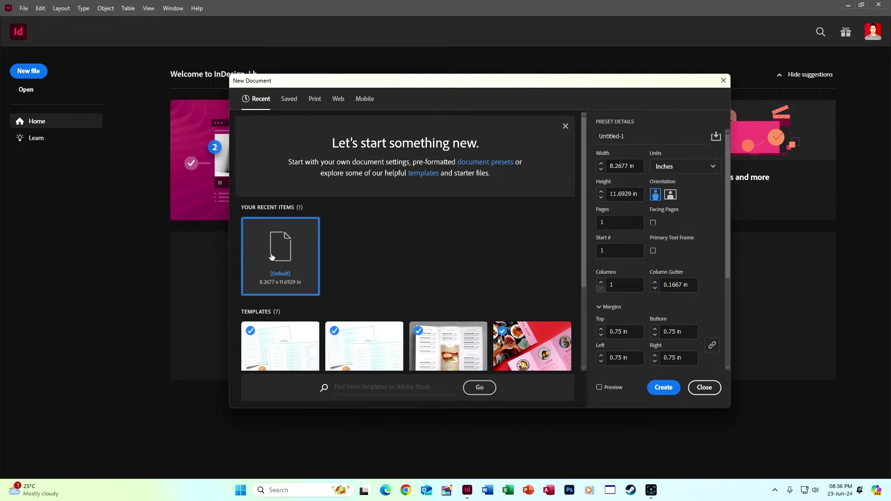
scroll(609, 360, down, 3)
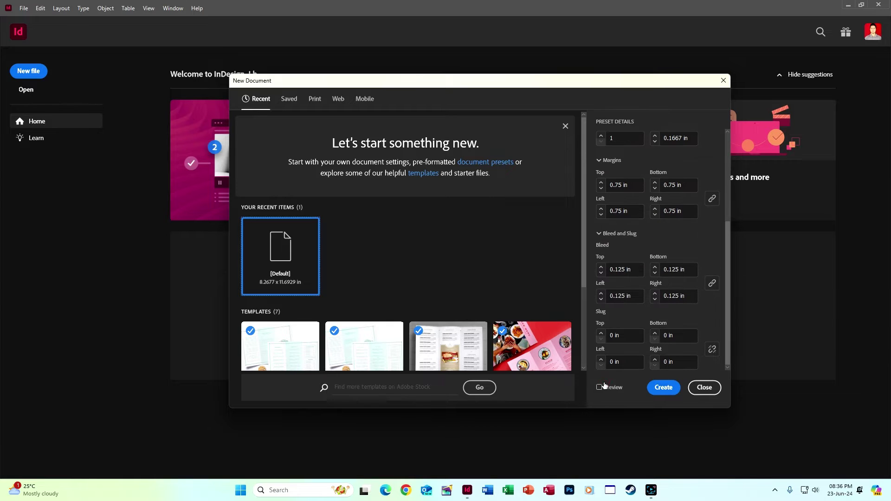
click(599, 387)
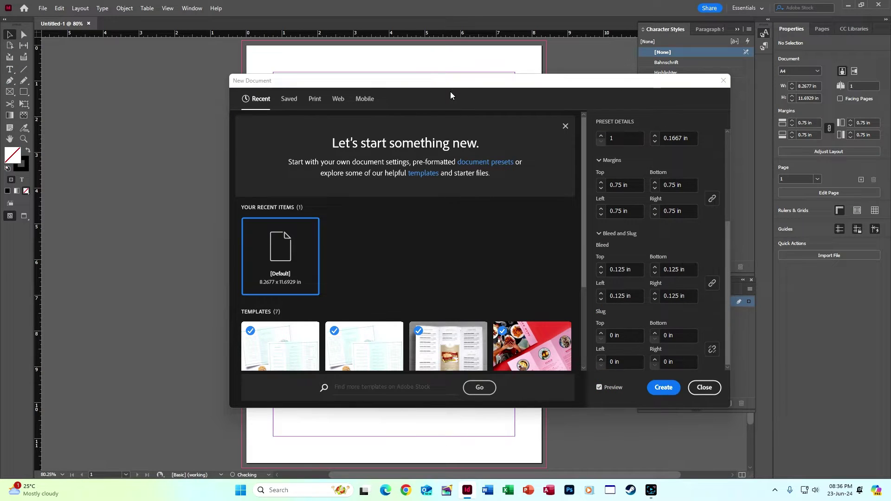
drag(450, 84, 272, 129)
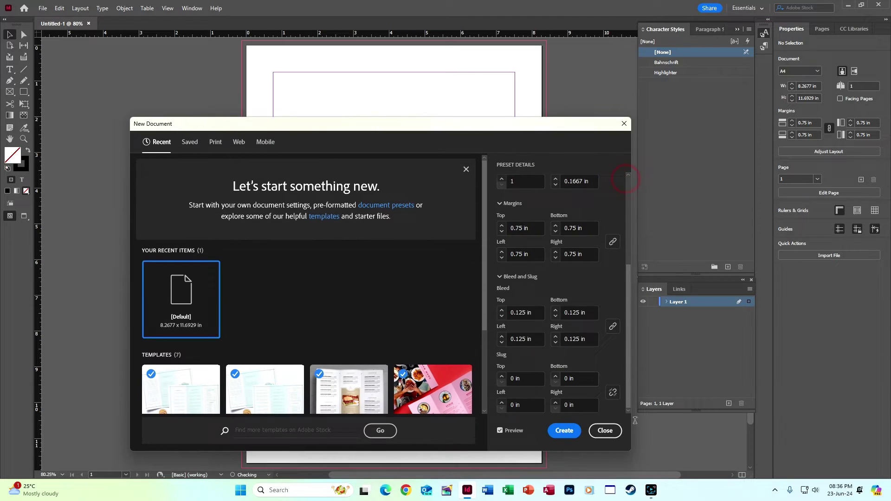
click(572, 433)
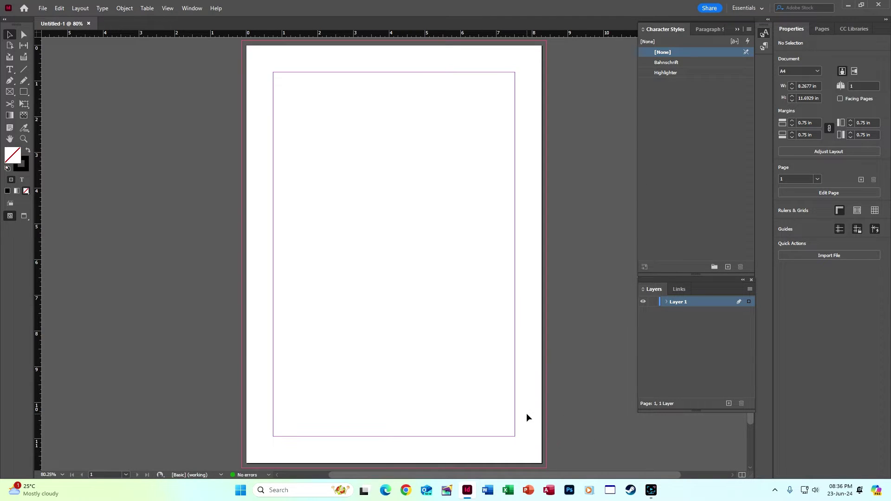
key(ctrl+equal)
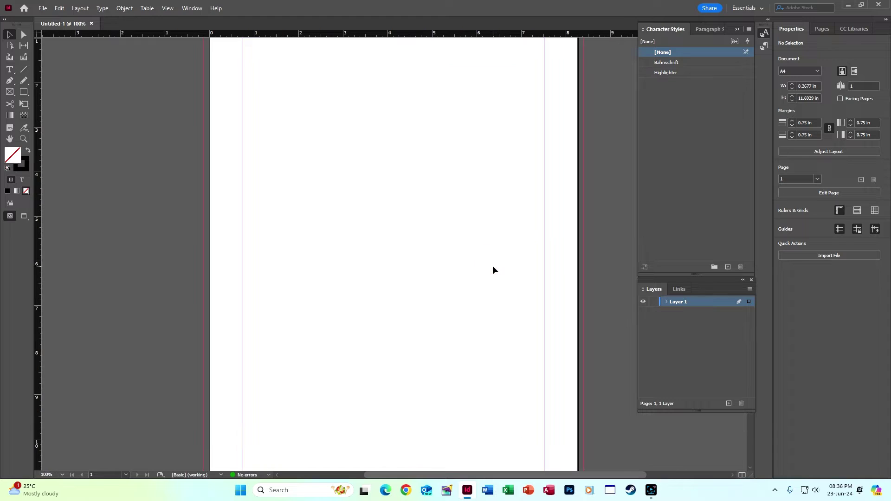
click(451, 156)
click(167, 8)
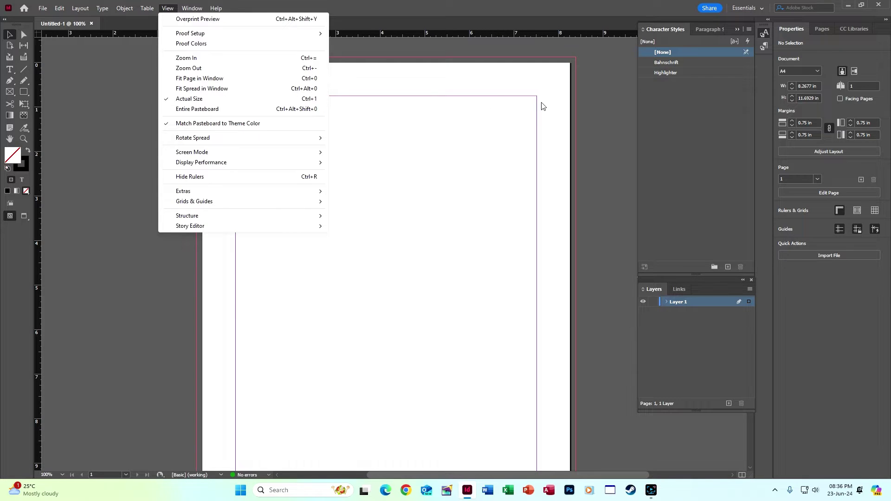
click(565, 96)
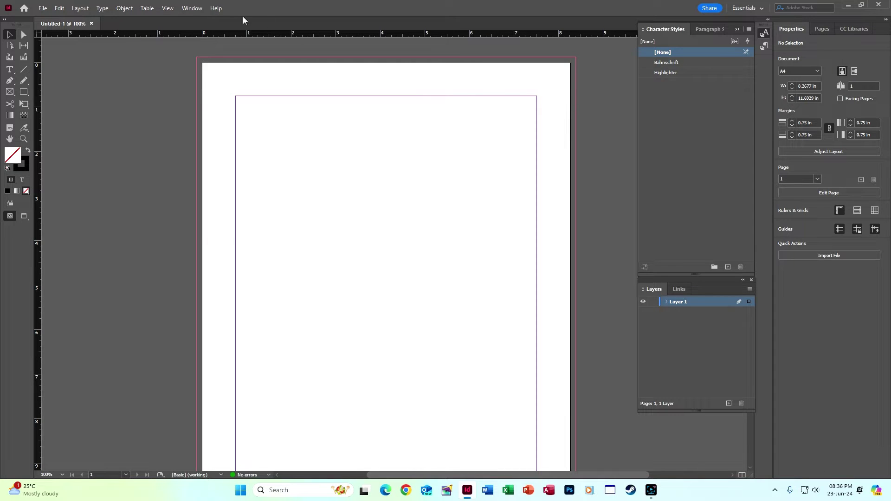
click(173, 9)
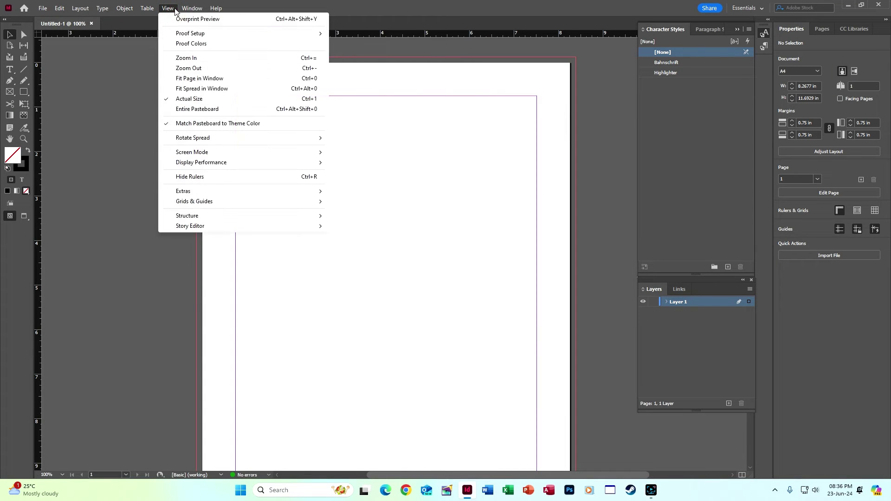
click(584, 93)
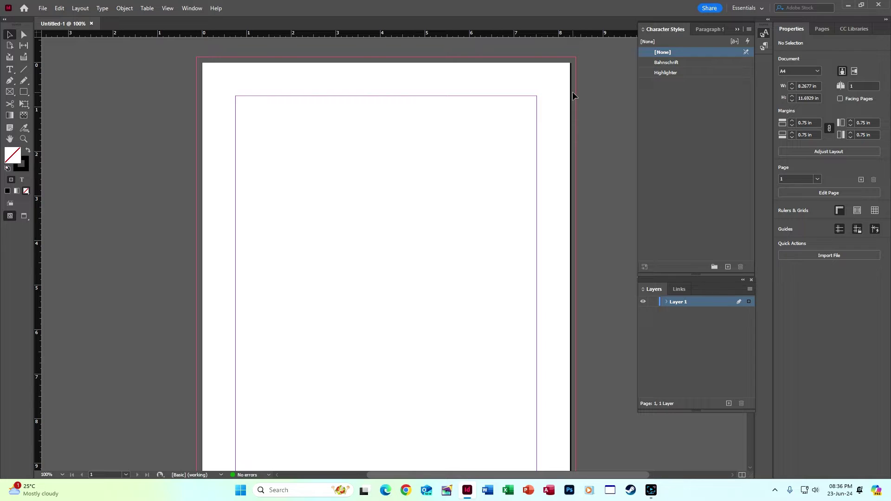
drag(576, 116, 517, 93)
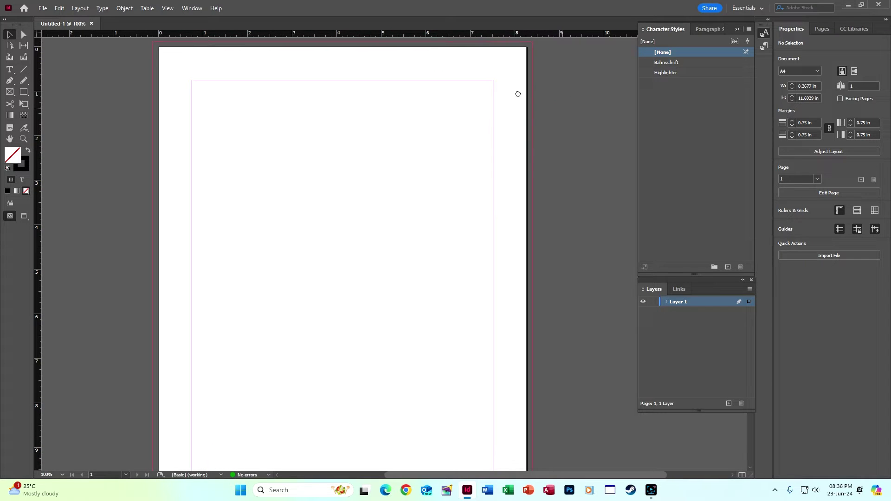
Draw a text frame about 6.77 by 5.8 in from the page's upper margin and insert a table with 10 body rows, 5 columns and 1 header row.
click(10, 69)
click(192, 79)
drag(191, 79, 493, 338)
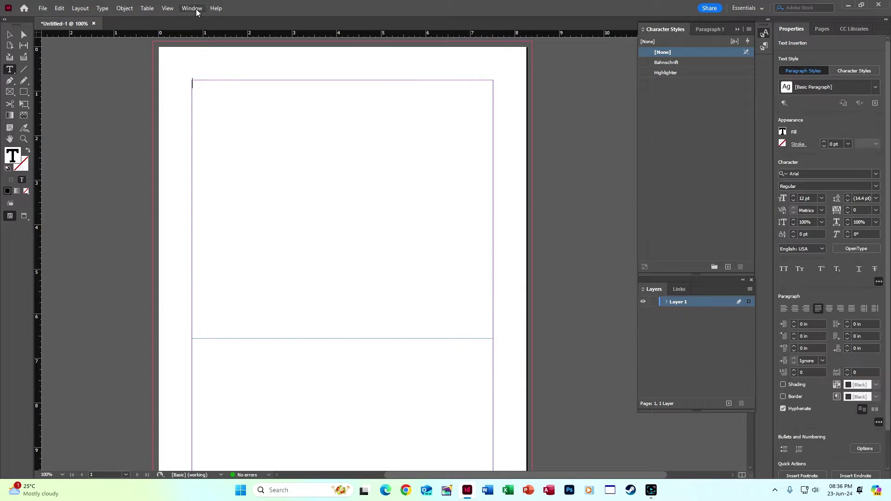
click(147, 8)
click(158, 21)
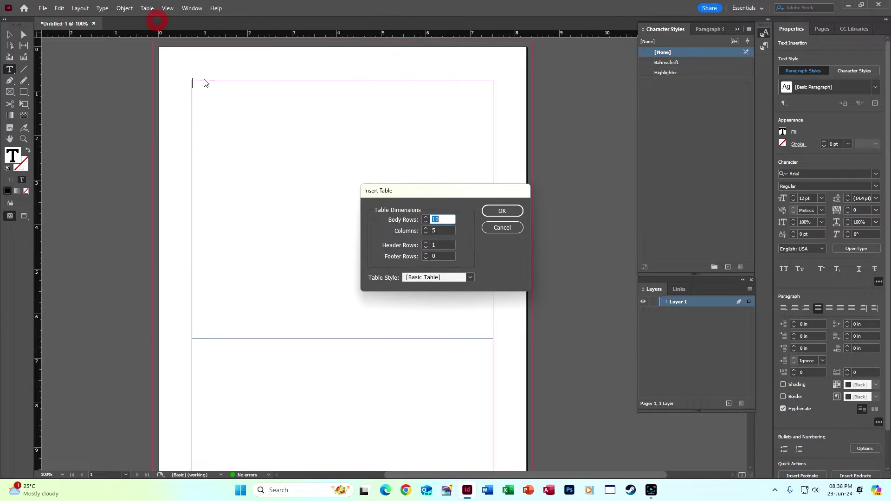
click(503, 212)
Try enlarging the table's seventh row by moving its lower border down, and undo the resize.
click(261, 110)
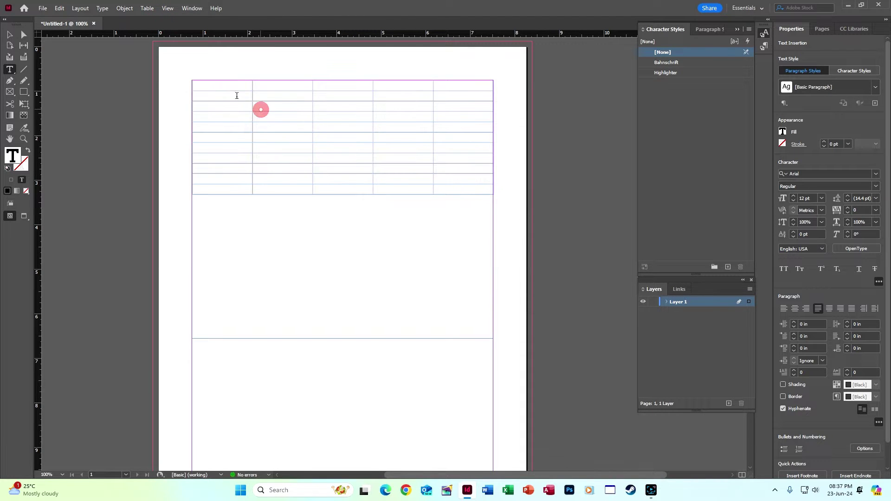
key(Escape)
drag(337, 152, 399, 270)
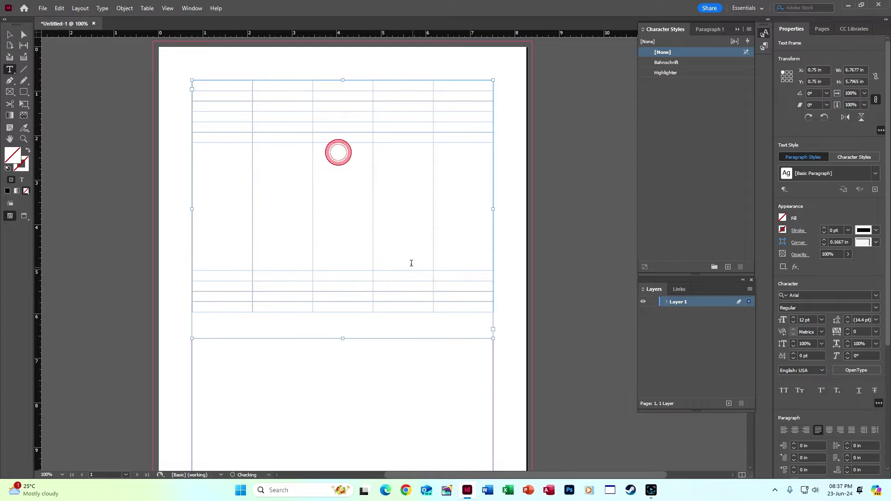
key(ctrl+z)
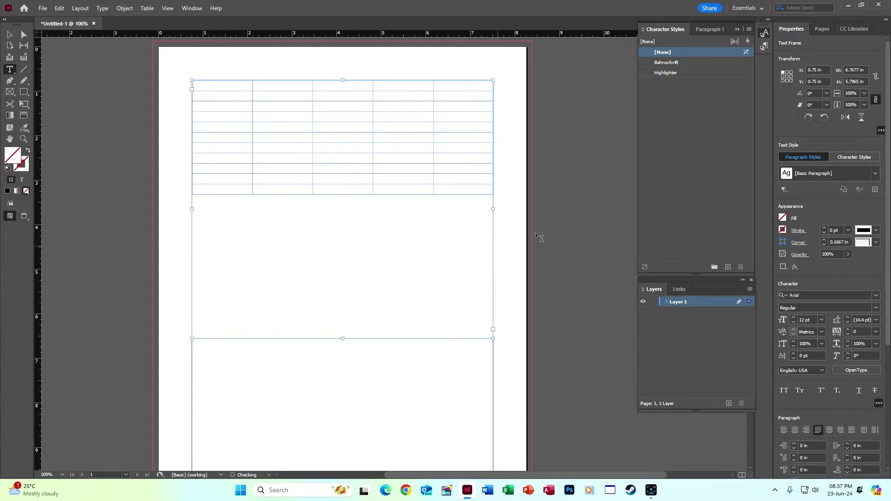
click(559, 220)
click(362, 247)
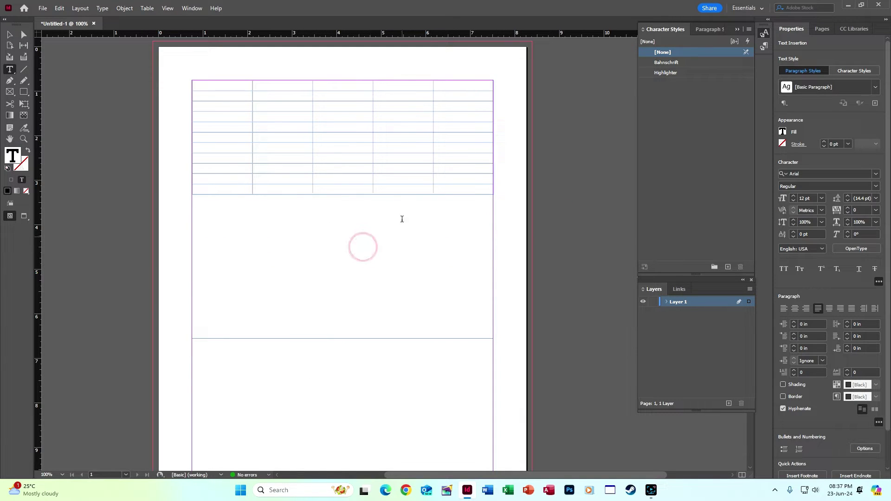
Enter JHJH in the fourth column of the table's second-to-last row.
click(386, 178)
text(JHJH)
click(500, 167)
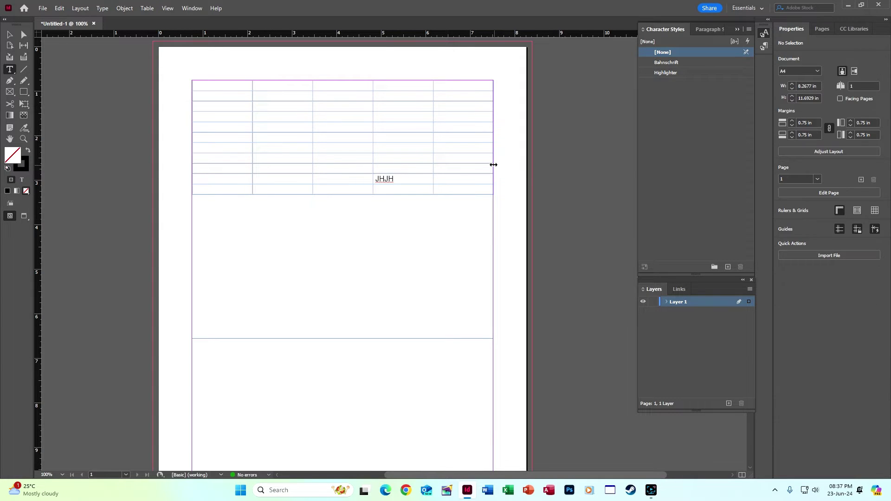
Try to extend the table from its last row, and undo the change.
click(493, 164)
click(490, 150)
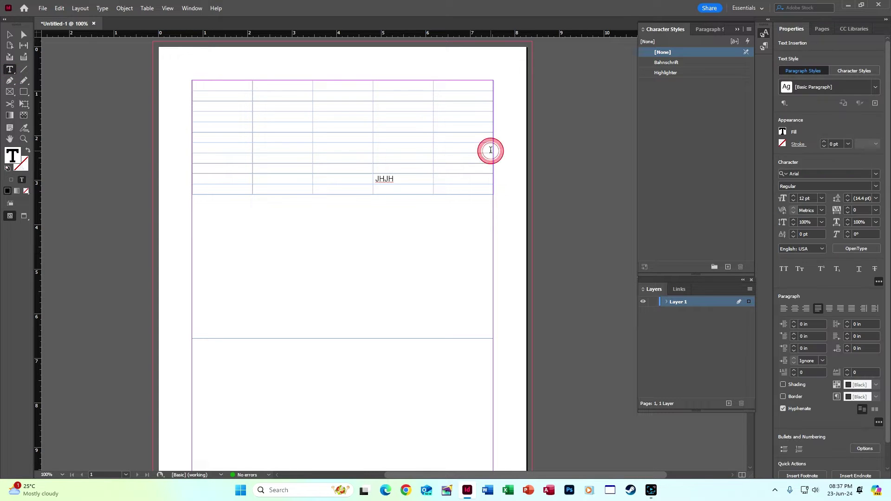
click(489, 188)
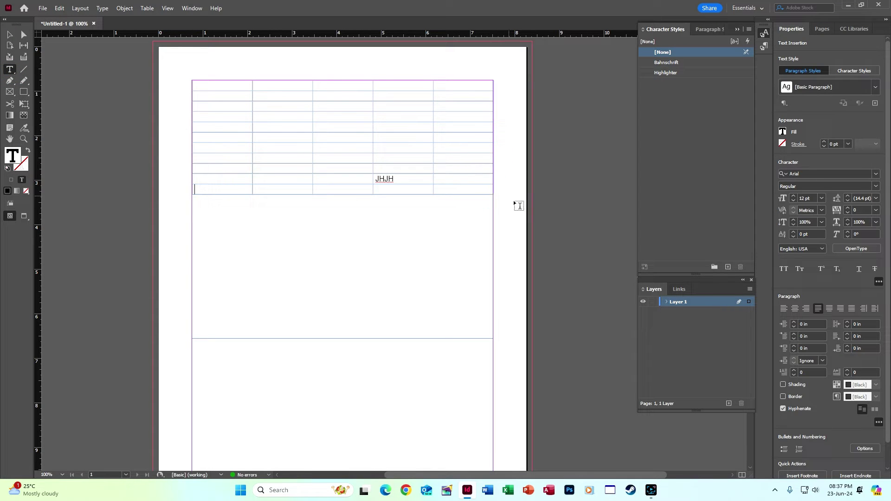
key(Tab)
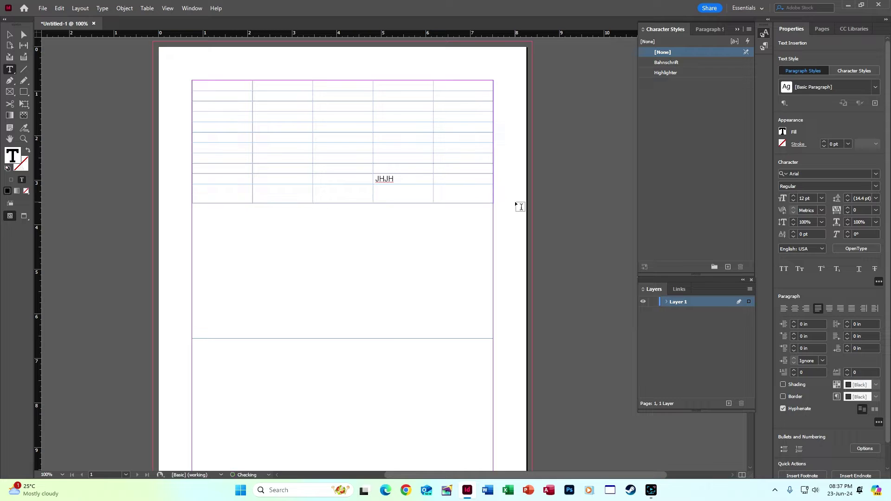
key(ctrl+z)
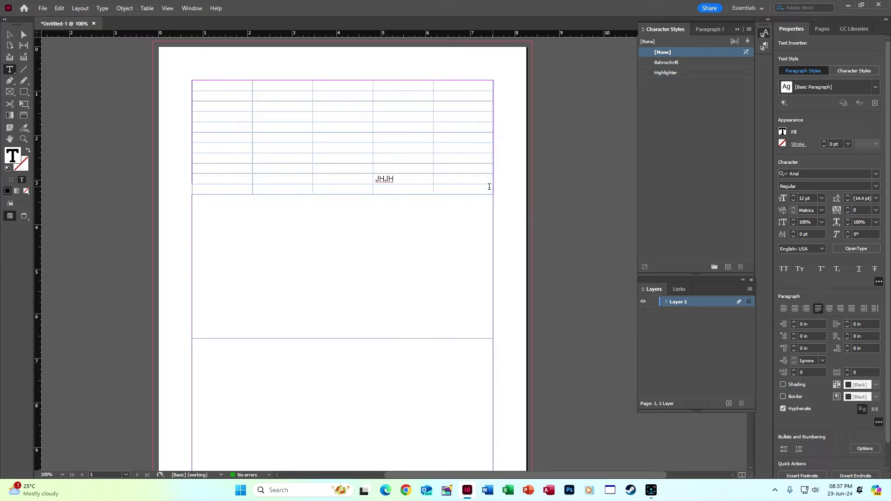
Append two new rows to the end of the table by advancing past its last cell.
click(489, 187)
click(486, 188)
key(Tab)
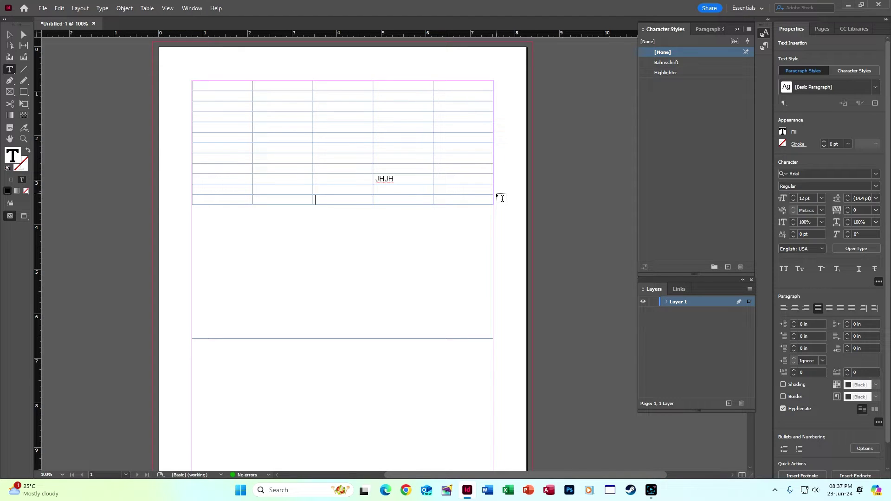
key(Tab)
key(Tab)
key(Tab)
click(484, 210)
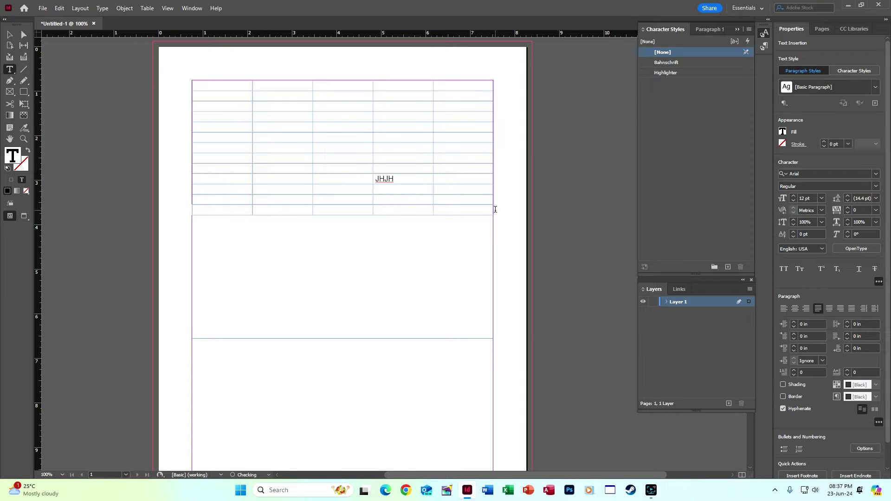
Enter DFDFD directly below the table in the same text frame.
click(494, 210)
text(DFD)
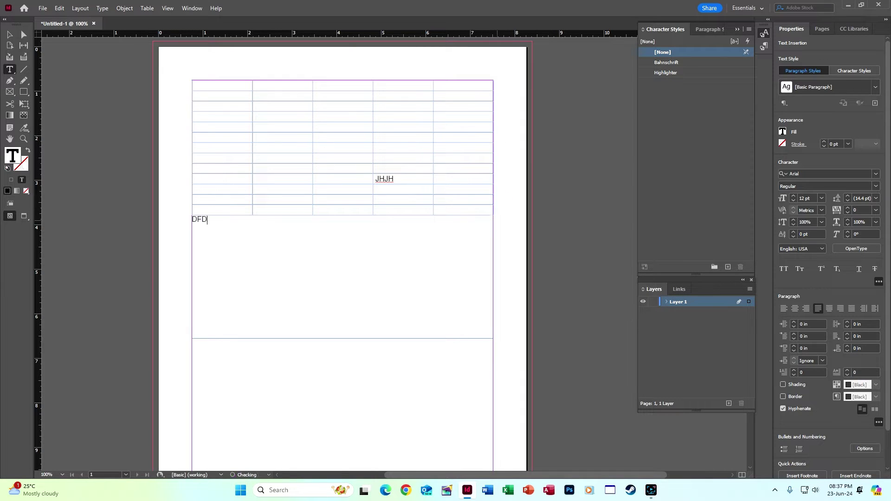
text(FD)
Delete the text frame together with its table.
key(Escape)
click(294, 138)
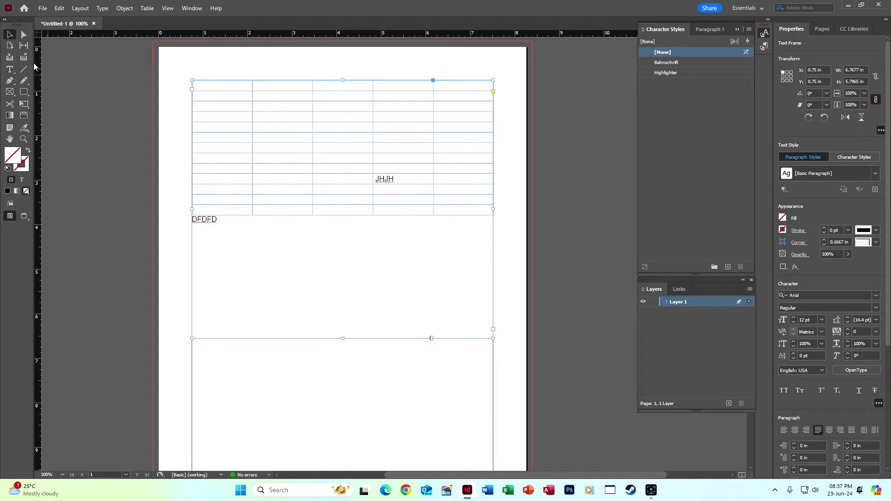
key(Delete)
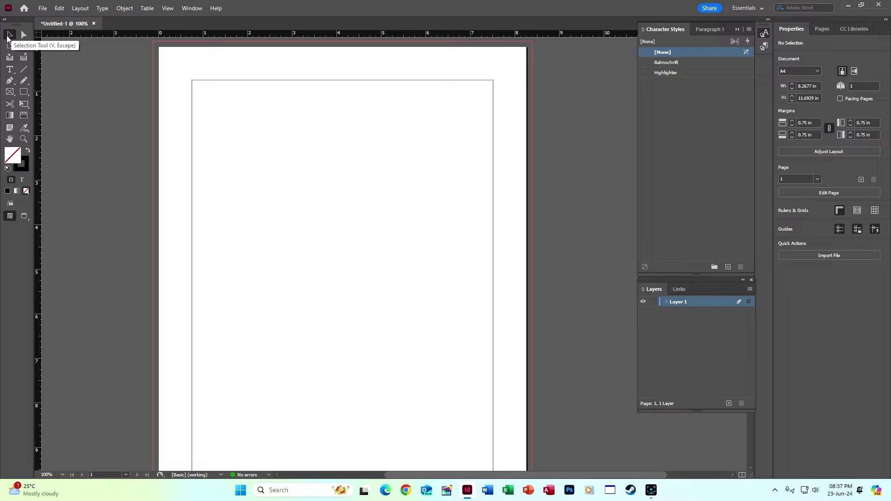
Create a table with 10 body rows, 5 columns and 0 header rows, spanning the margins' width at the page top, about 3.5 in high.
click(257, 111)
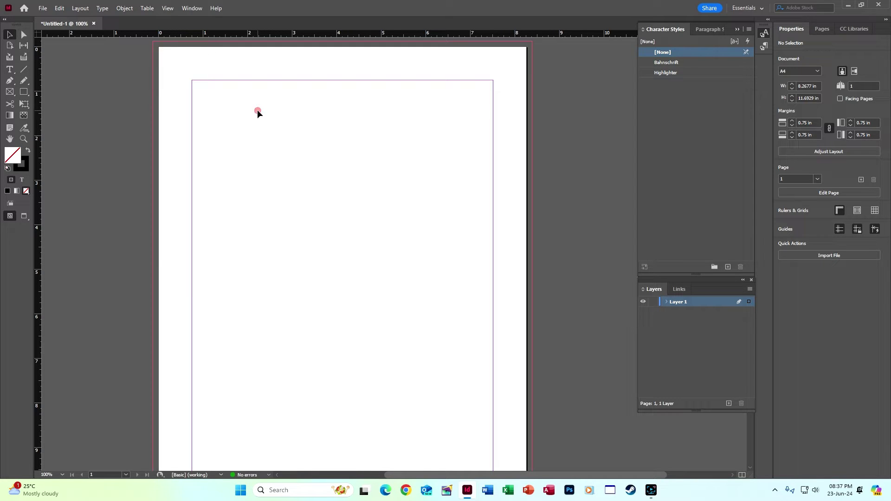
click(147, 8)
click(169, 18)
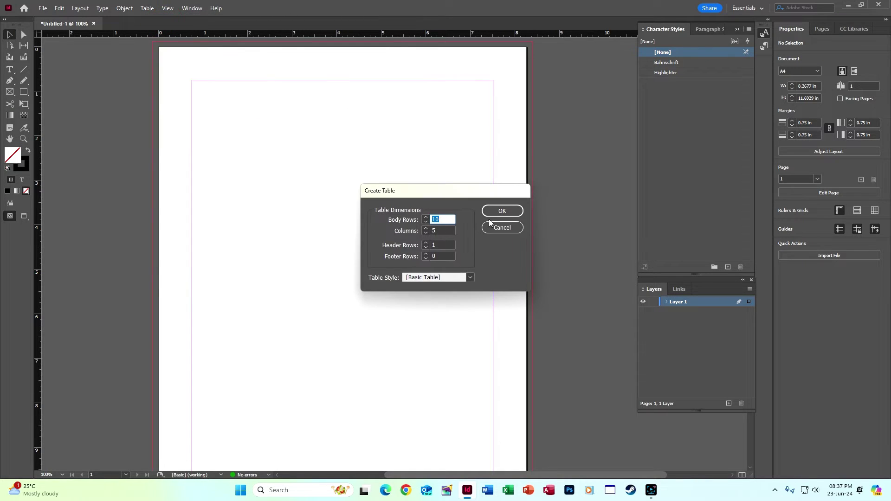
click(425, 247)
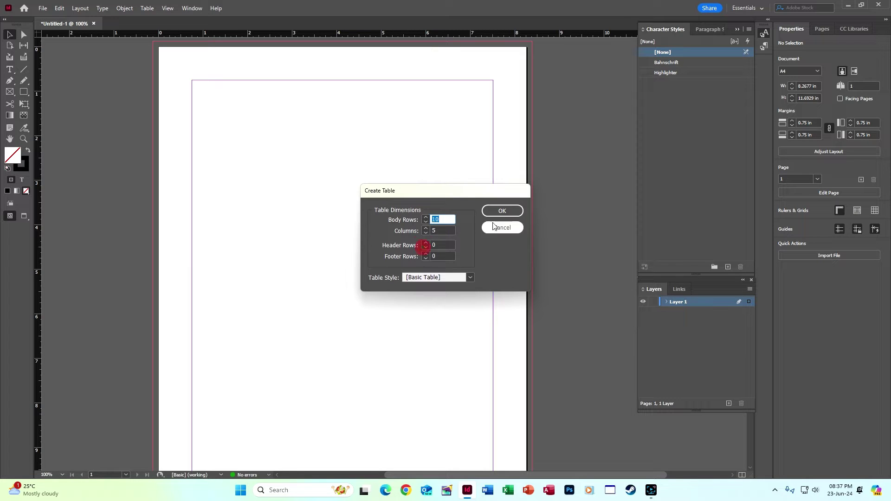
click(497, 211)
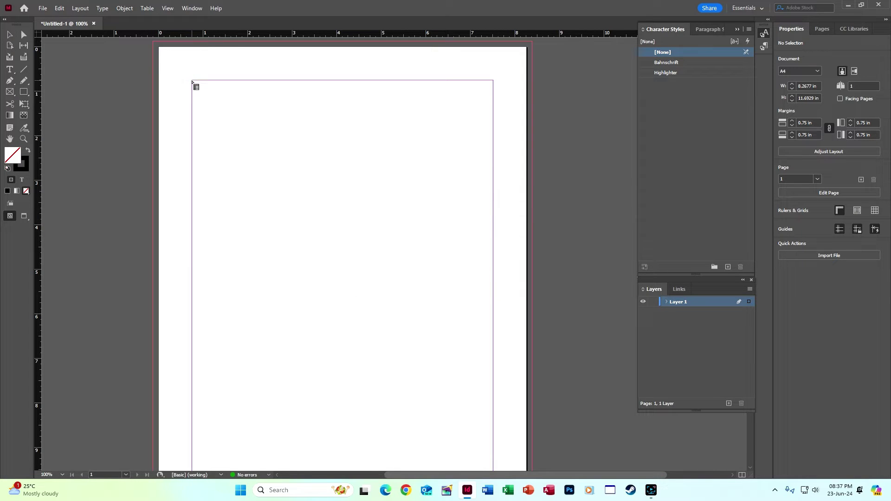
drag(192, 81, 492, 237)
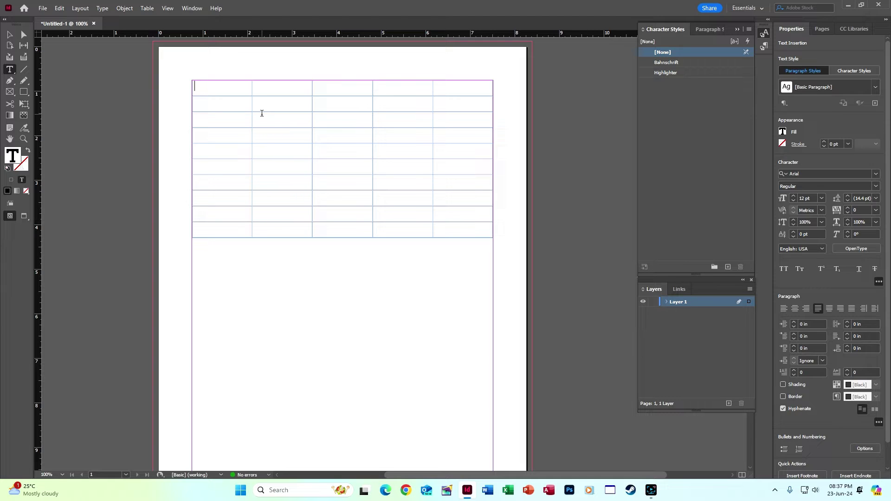
Enter "Sl." and "No" on two lines in the table's first cell.
text(S)
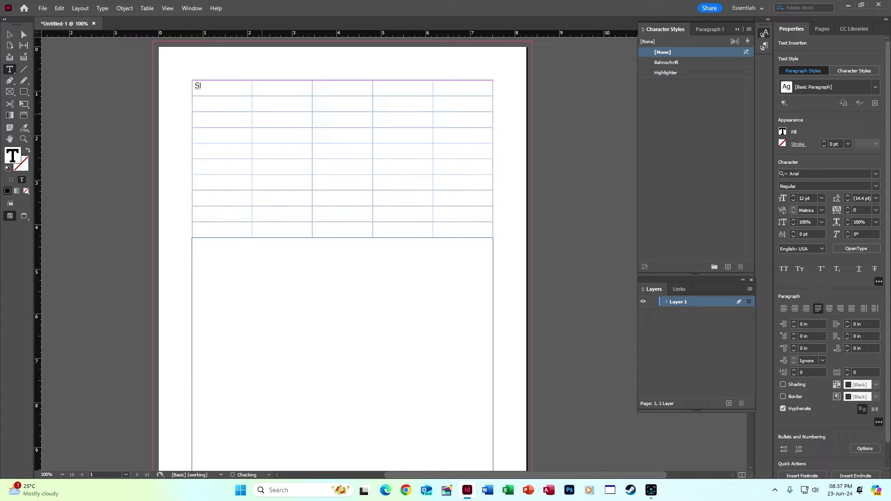
text(l.)
key(Return)
text(No)
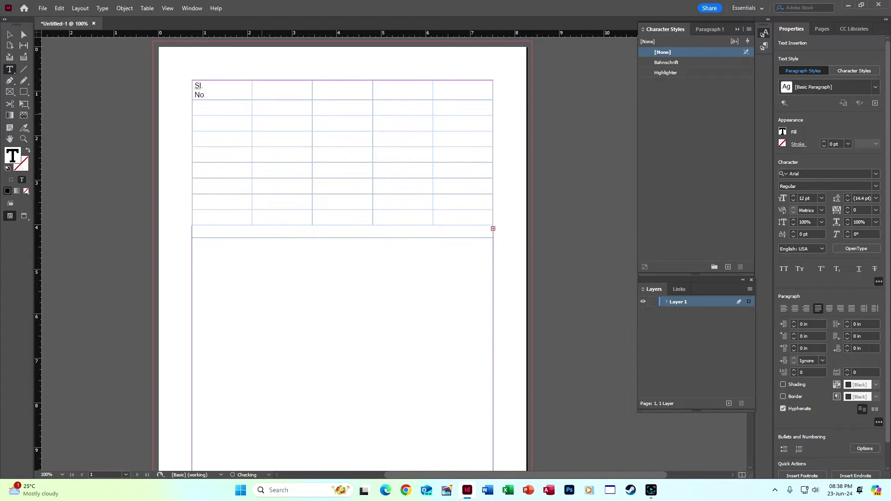
Complete the first heading as "No." and enter the other column headings Name, Father's Name, Address and Phone No.
text(.	)
text(Name)
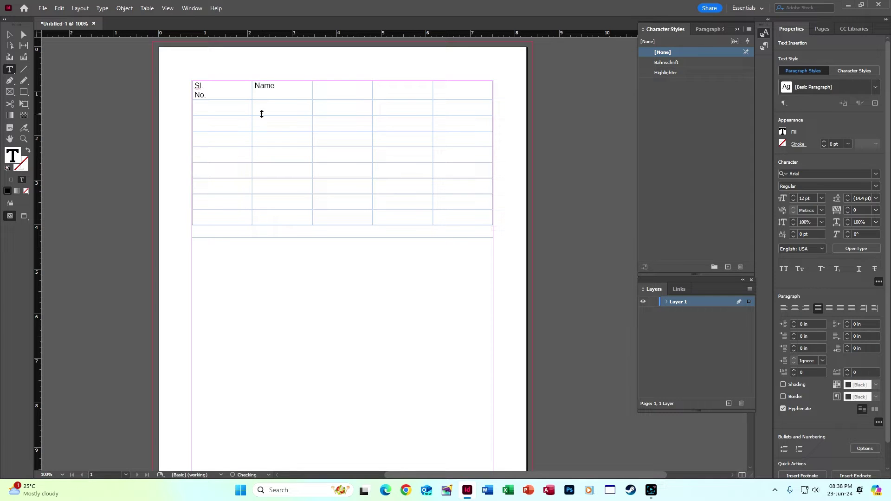
key(Tab)
text(D)
key(BackSpace)
key(BackSpace)
text(Father's Na)
text(me)
text(Addre)
text(ss)
key(Tab)
text(Phone)
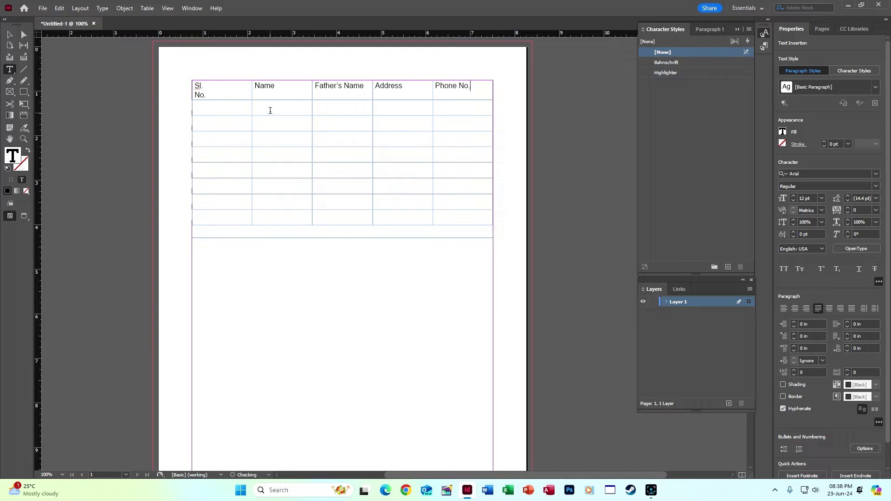
Enter the serial numbers 1 to 8 one per cell down the first column, starting below its heading.
click(207, 110)
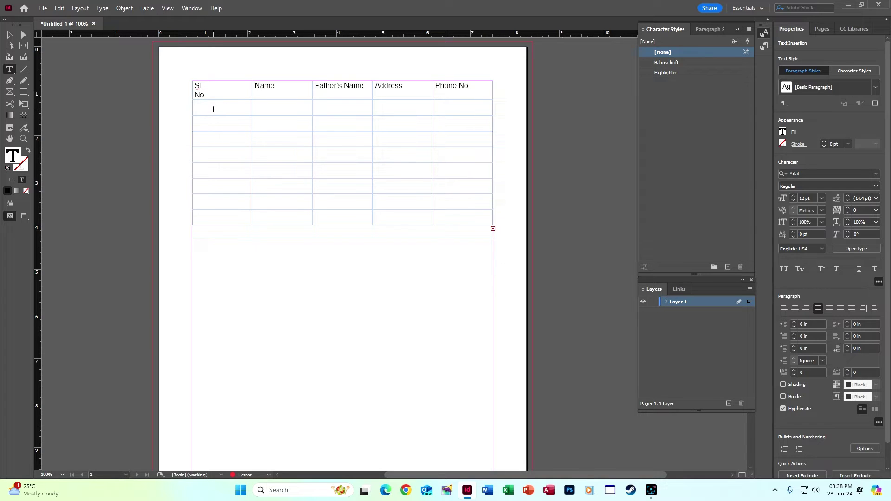
text(1)
key(Down)
text(2)
key(Down)
text(5)
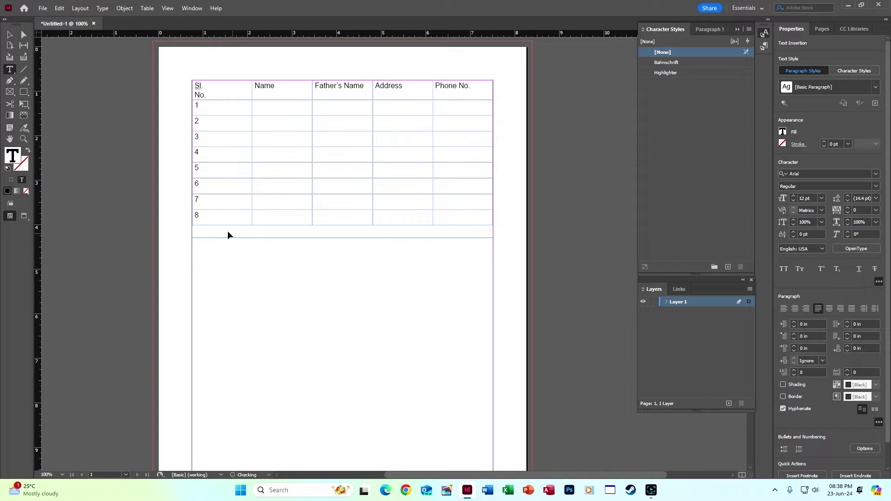
Delete all the serial numbers below the first column's heading.
key(BackSpace)
drag(206, 200, 195, 107)
key(BackSpace)
click(215, 153)
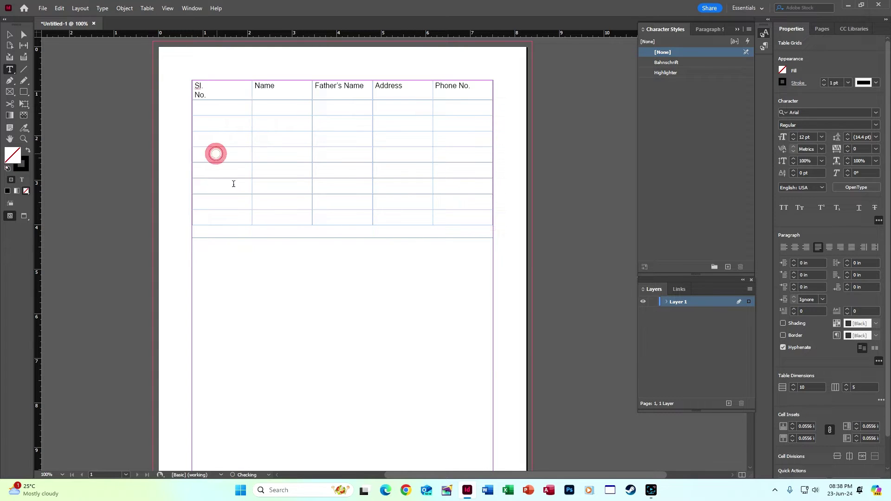
Apply numbered-list formatting to the empty cell directly below the "Sl. No." heading.
click(213, 106)
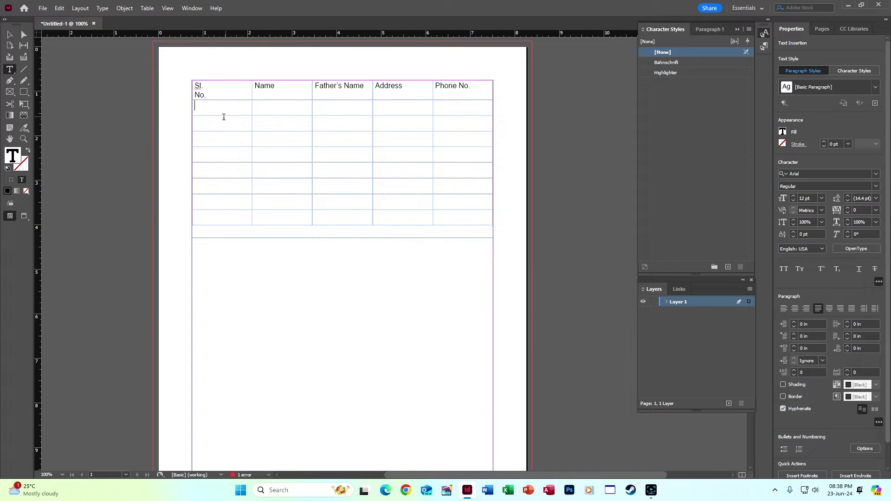
click(103, 8)
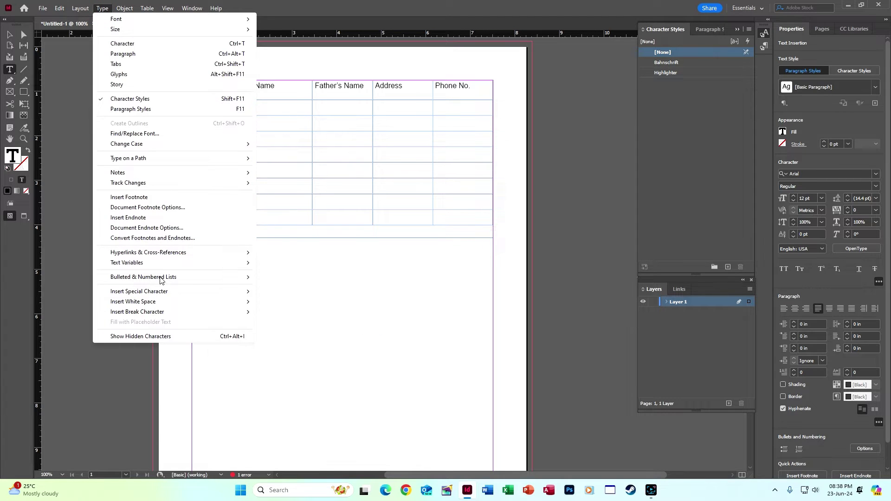
mouse_move(161, 278)
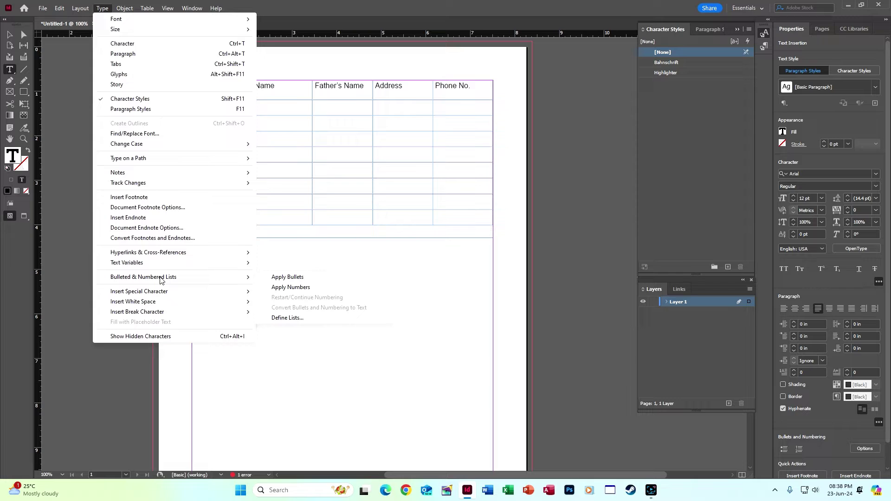
click(297, 288)
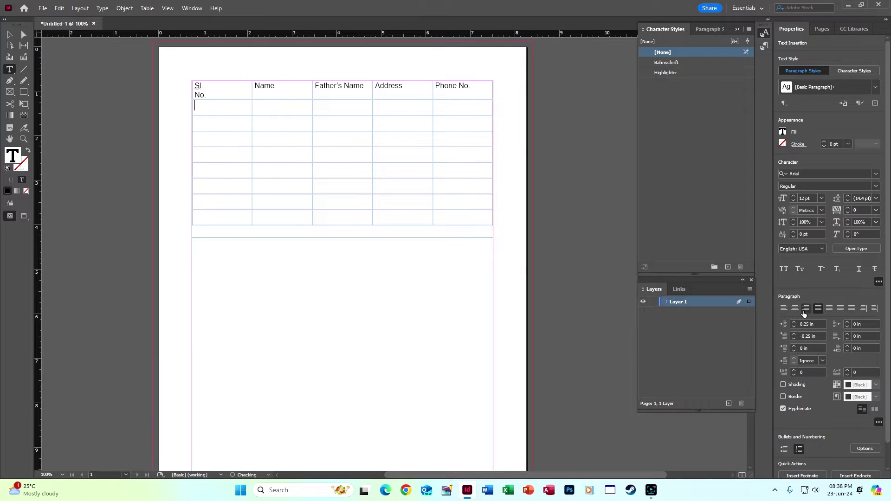
click(821, 29)
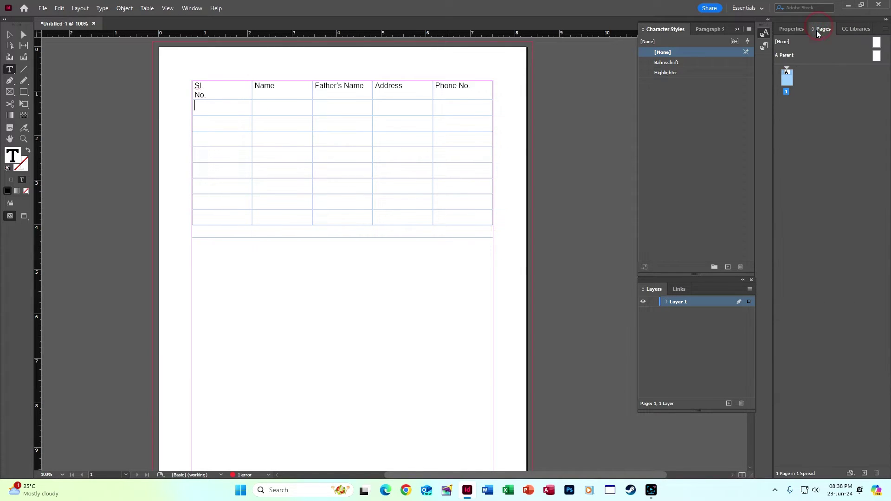
click(791, 28)
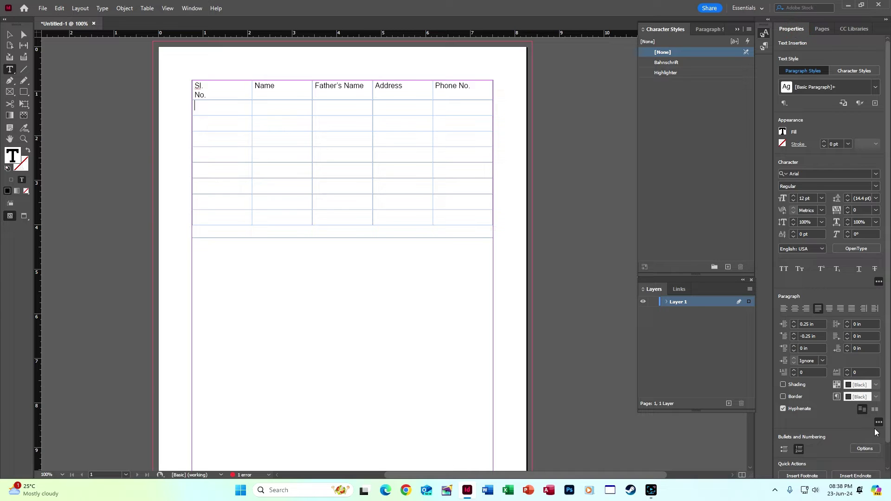
click(864, 448)
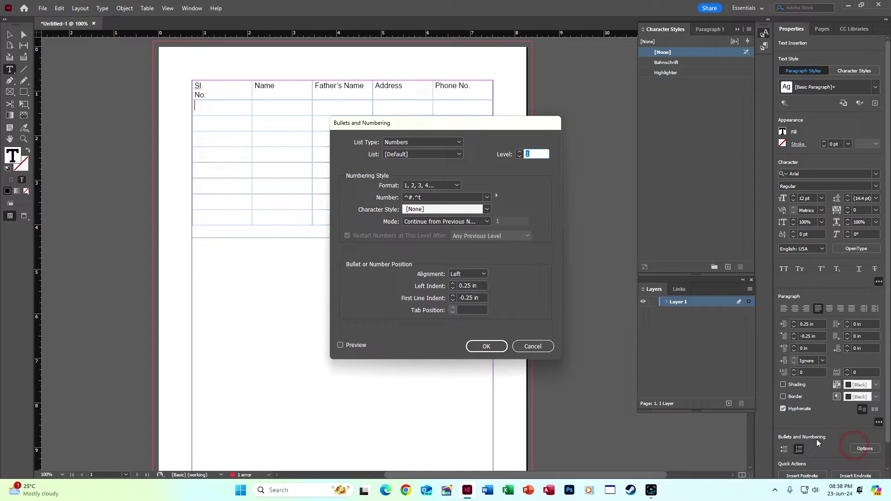
click(424, 198)
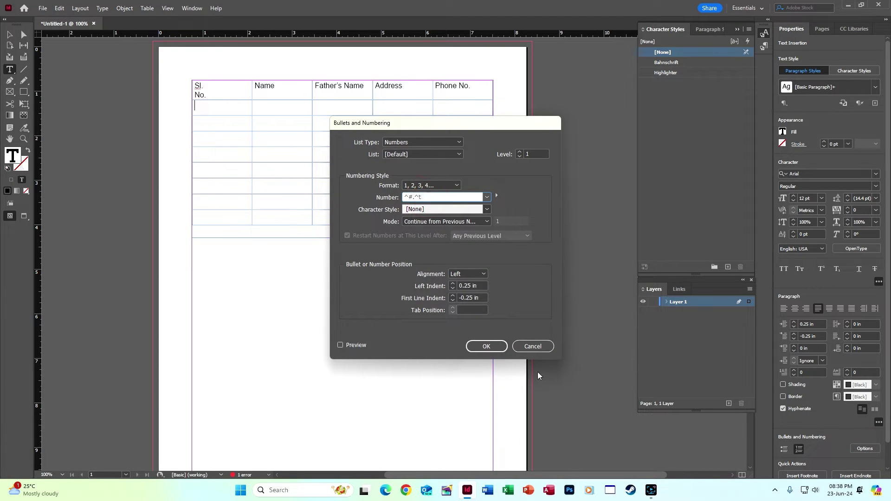
click(486, 346)
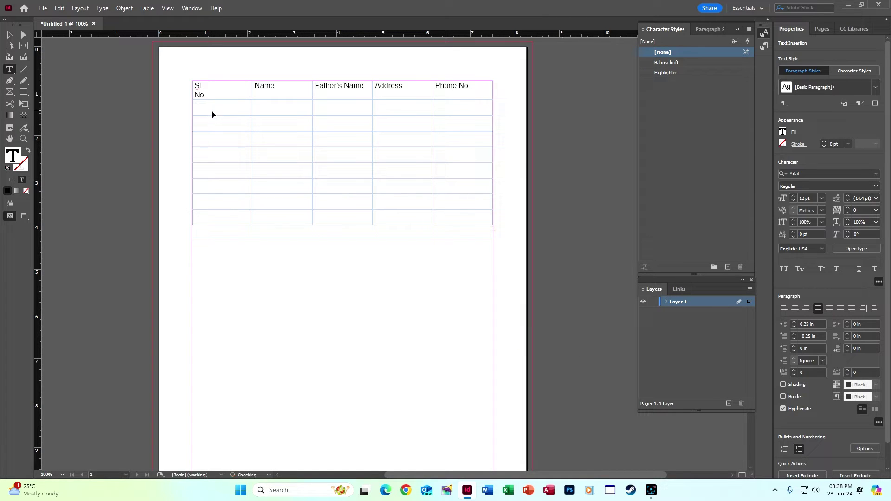
key(ctrl+z)
Adjust the cell's number format in the Bullets and Numbering options, enter the first serial number 1 and select the cell.
click(864, 448)
click(434, 196)
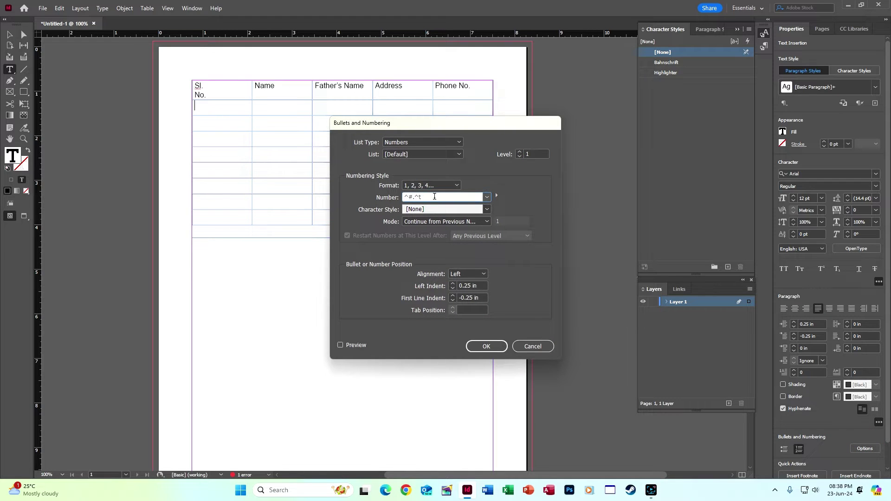
click(487, 345)
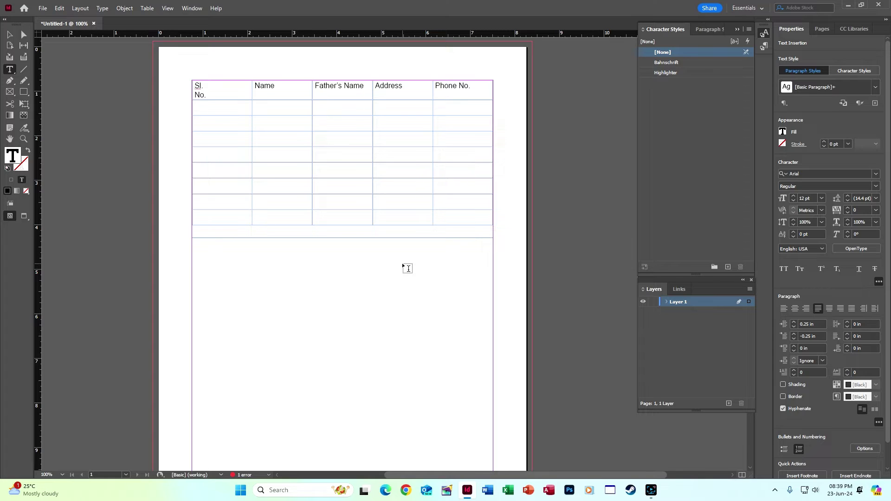
text(1)
key(Escape)
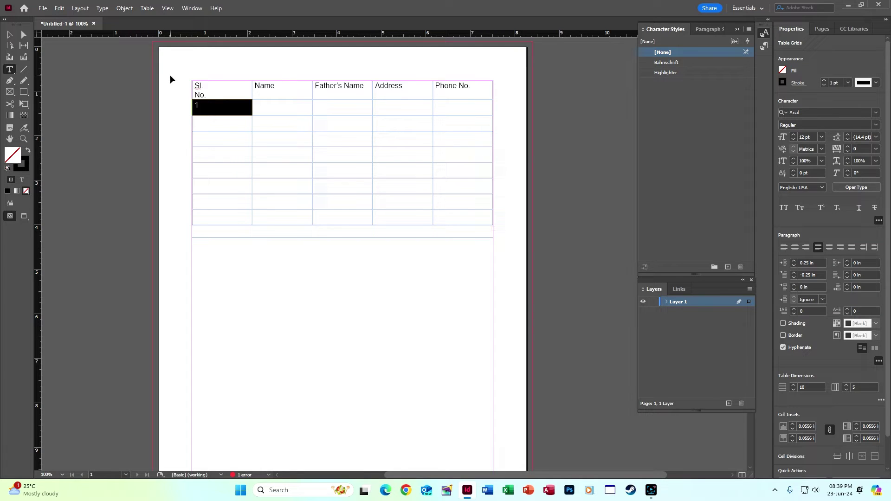
drag(209, 122, 248, 216)
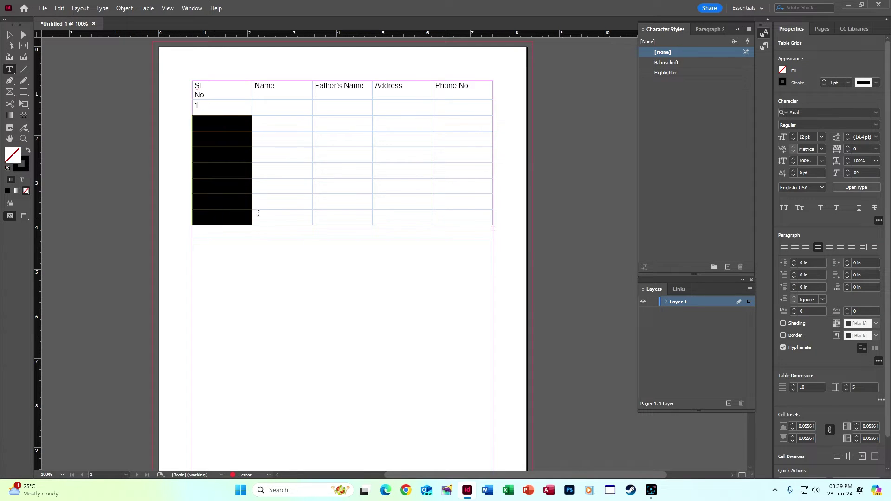
click(239, 123)
click(241, 218)
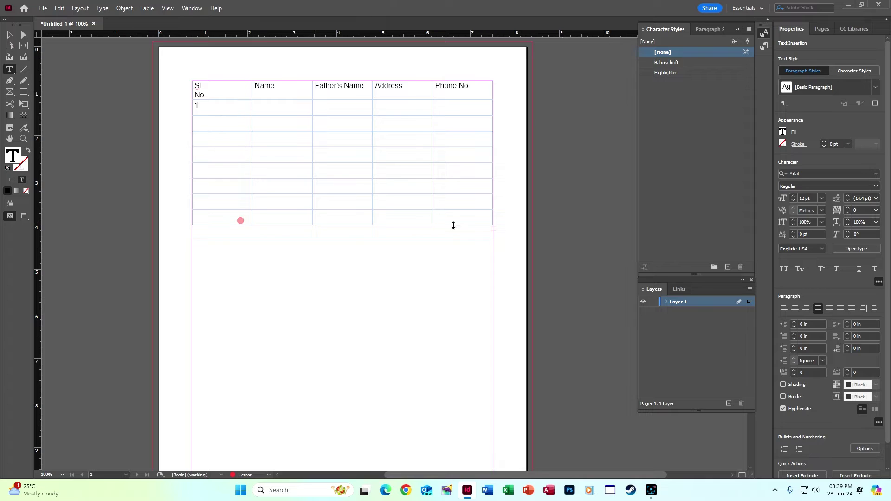
click(207, 116)
click(200, 121)
drag(235, 118, 233, 137)
drag(235, 222, 237, 215)
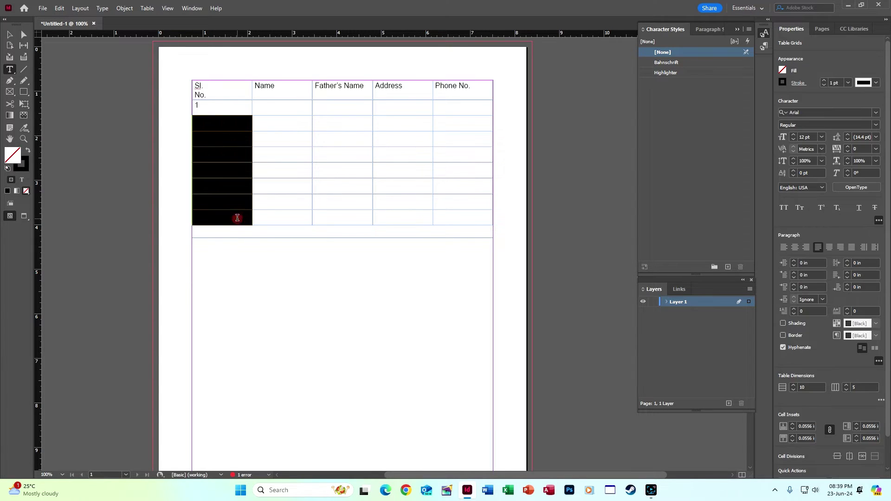
click(236, 124)
click(209, 123)
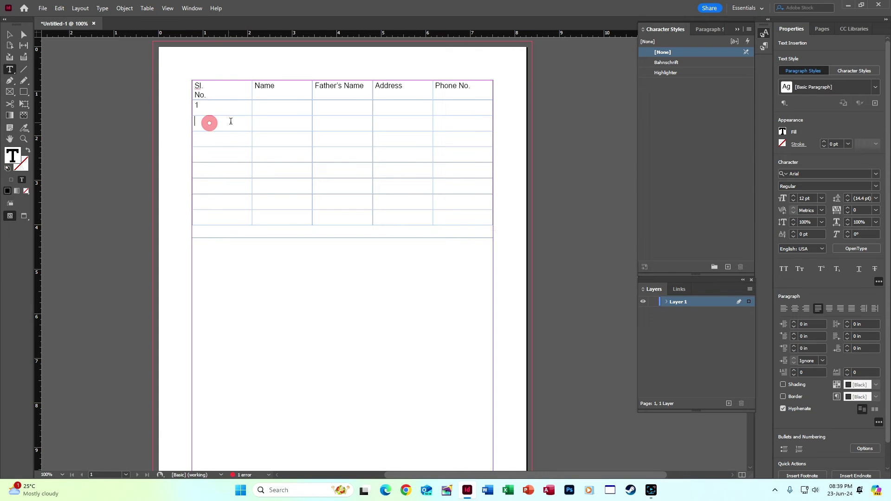
Select the remaining empty cells of the first column and fill them with the continuing serial numbers 2 to 8.
drag(235, 126, 236, 138)
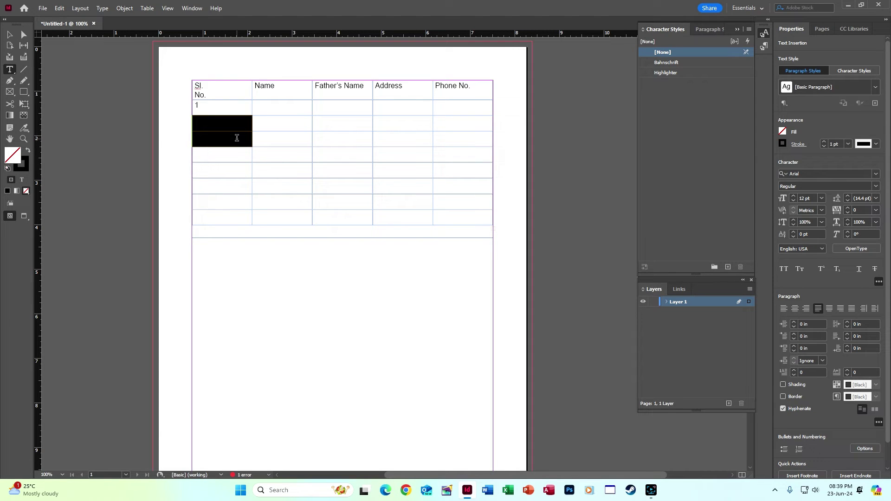
shift+click(236, 222)
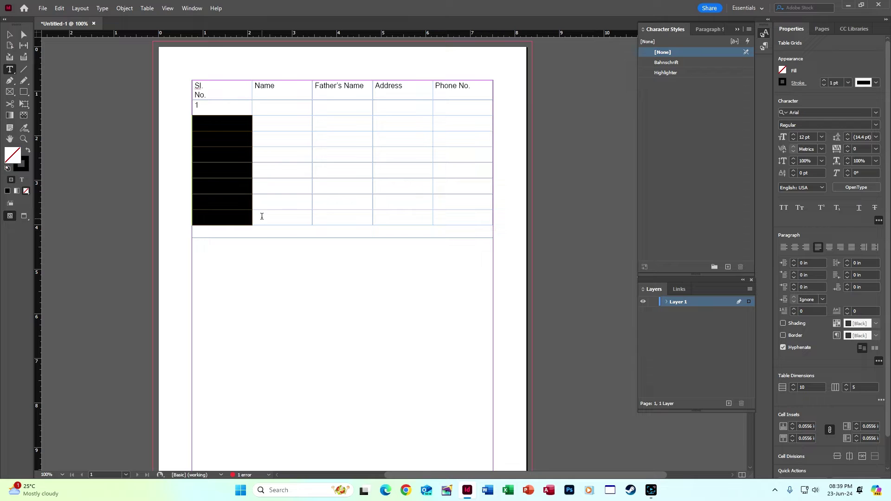
key(ctrl+alt+shift+n)
click(227, 135)
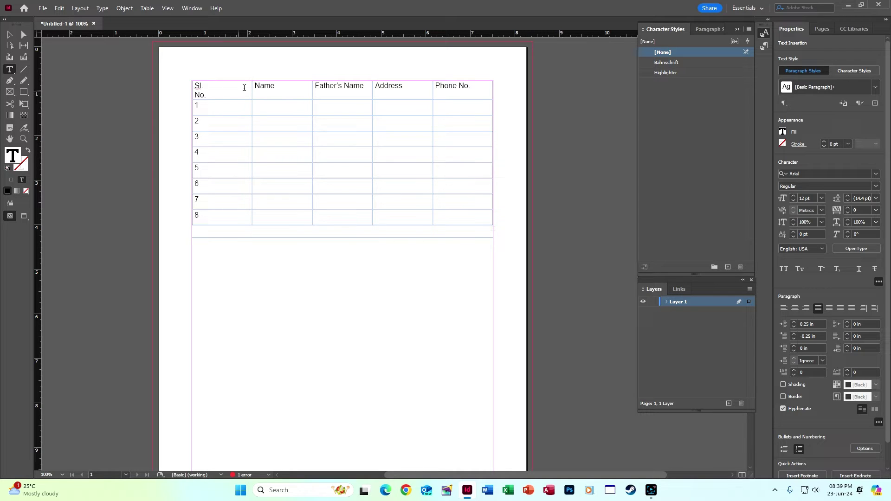
key(Escape)
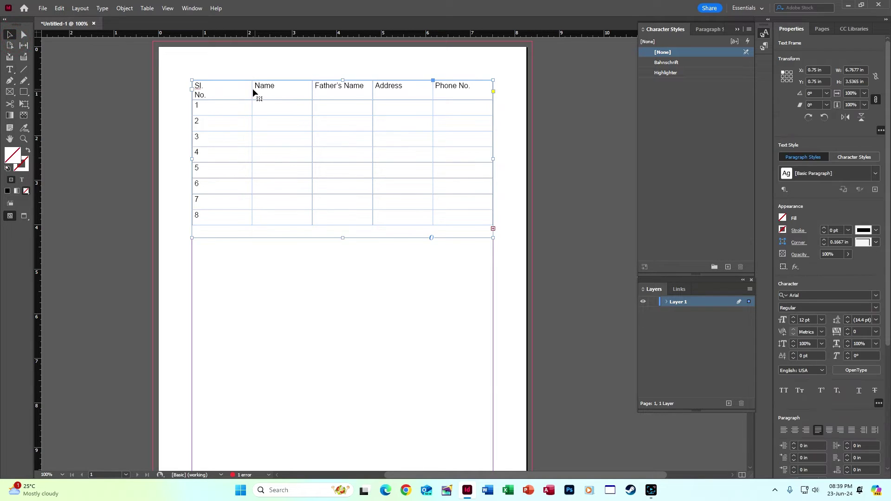
click(252, 88)
drag(199, 92, 196, 88)
key(ctrl+z)
Narrow the "Sl. No." column so it just fits its heading, and select the heading row.
click(9, 69)
click(229, 93)
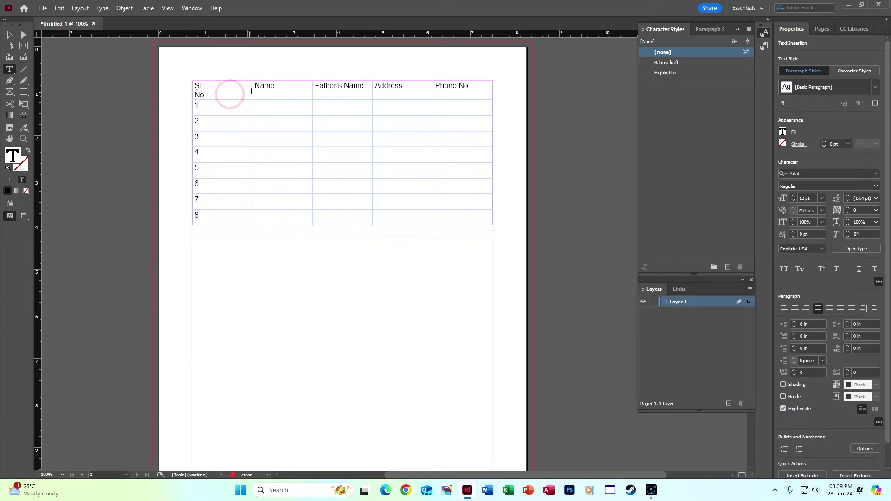
mouse_move(251, 92)
mouse_down()
mouse_move(206, 92)
mouse_move(402, 89)
mouse_up()
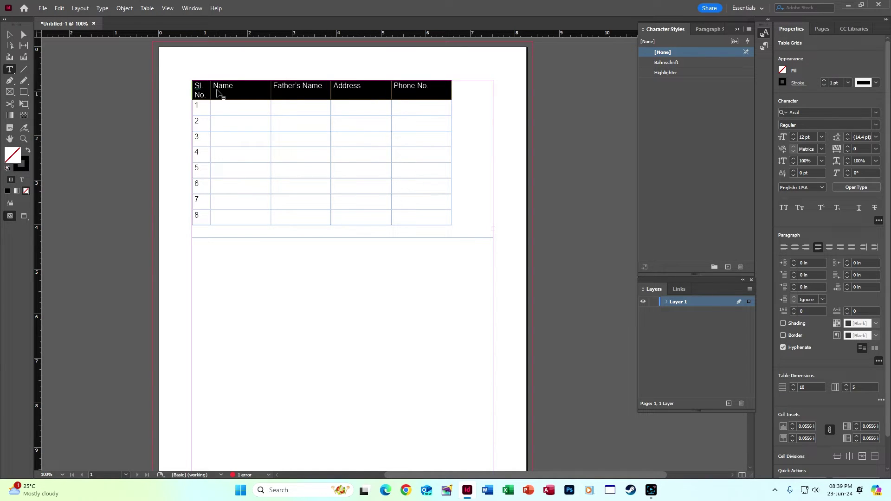
Centre the text of the heading row and the serial numbers 1 to 8 in the first column.
key(ctrl+shift+c)
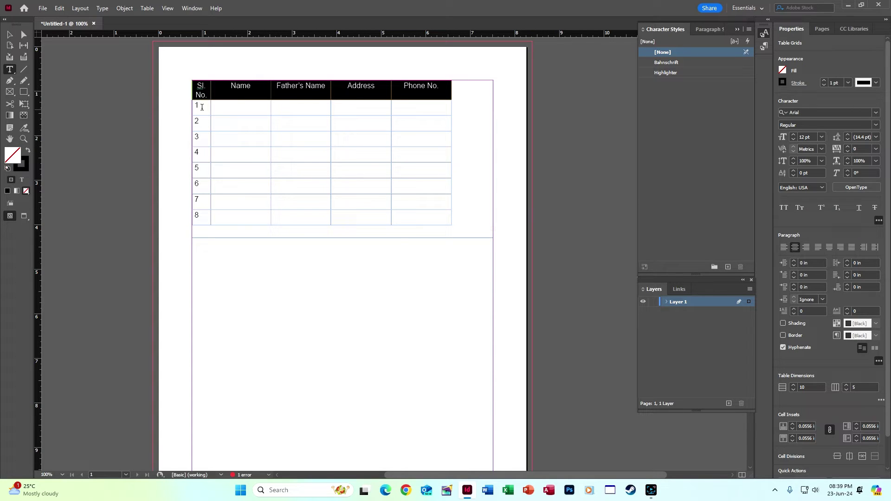
drag(202, 106, 203, 215)
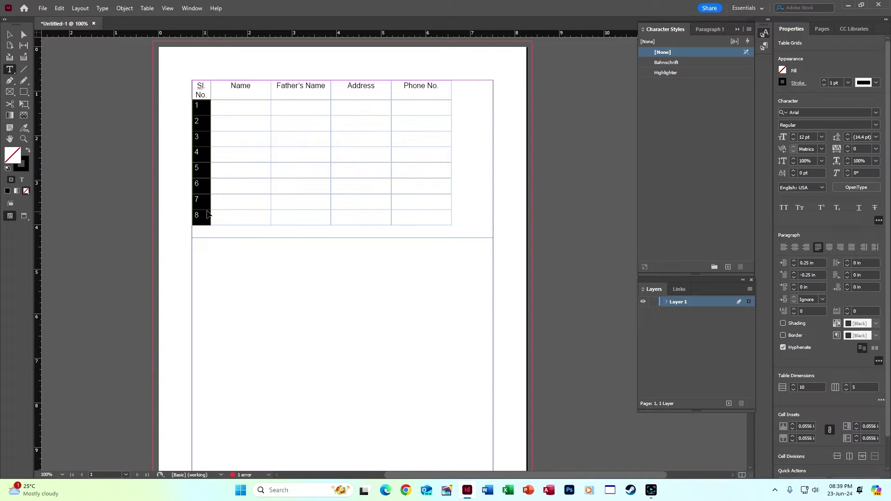
key(ctrl+shift+c)
click(218, 119)
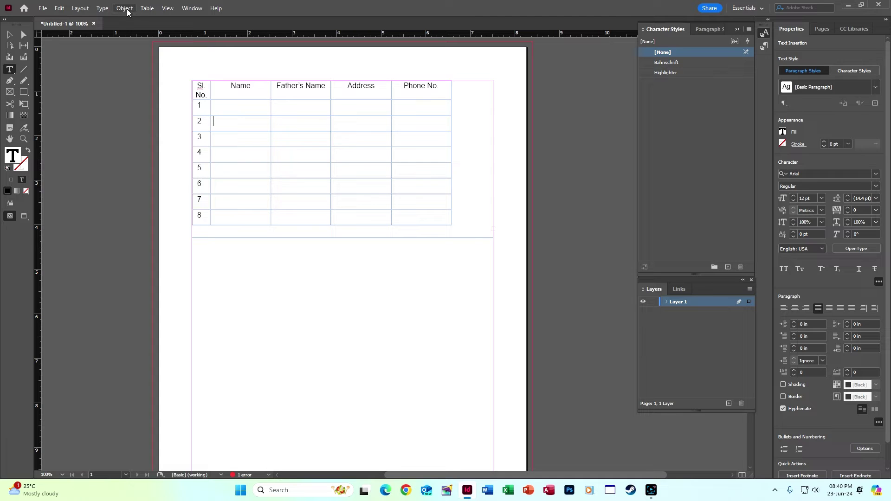
Try to hide the frame edges around the table.
click(168, 8)
click(200, 190)
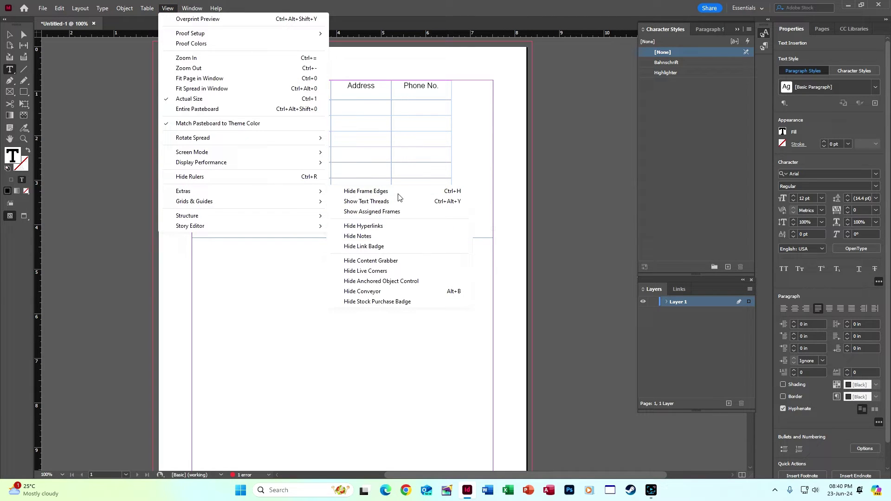
click(446, 194)
key(ctrl+h)
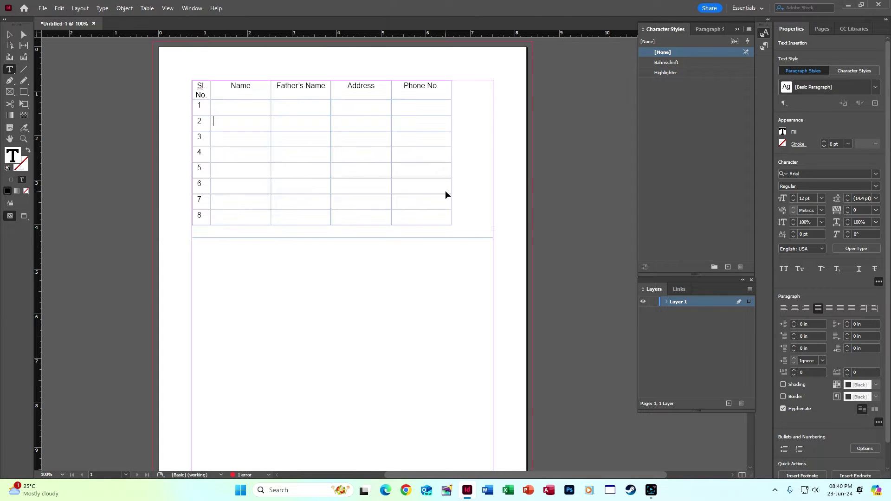
Draw a rectangle about 3.2 in wide and 0.92 in high below the table, and hide the frame edges.
click(24, 91)
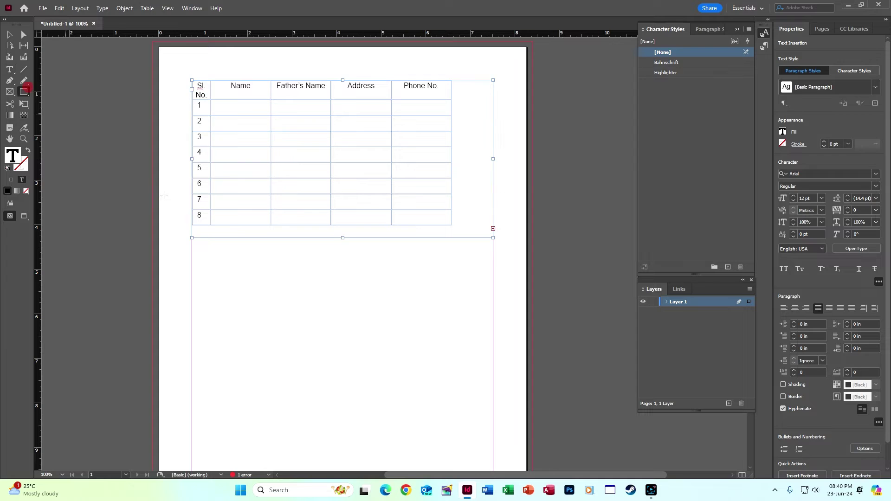
mouse_move(259, 266)
mouse_down()
mouse_move(315, 299)
mouse_move(402, 307)
mouse_up()
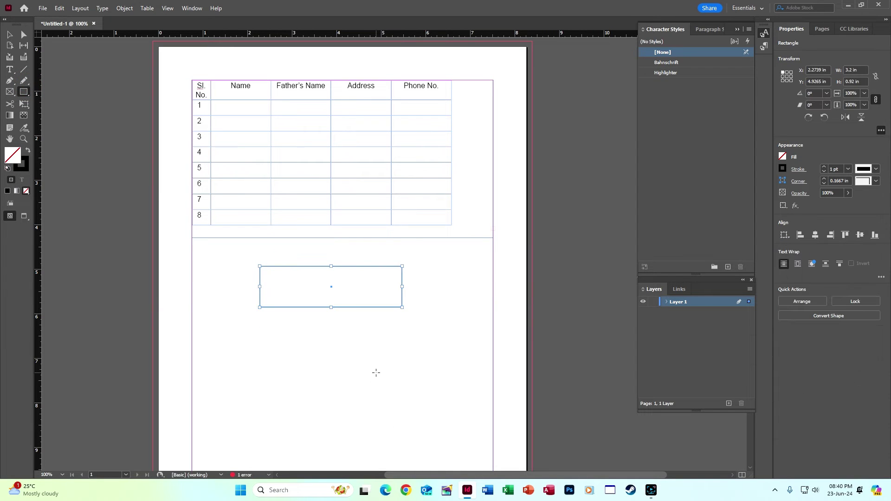
key(ctrl+h)
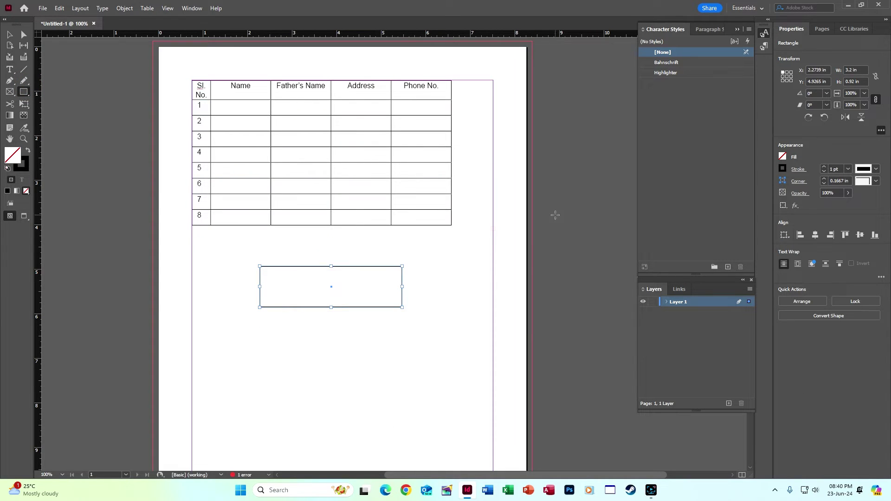
Show the frame edges again and delete the rectangle below the table.
click(448, 249)
click(489, 247)
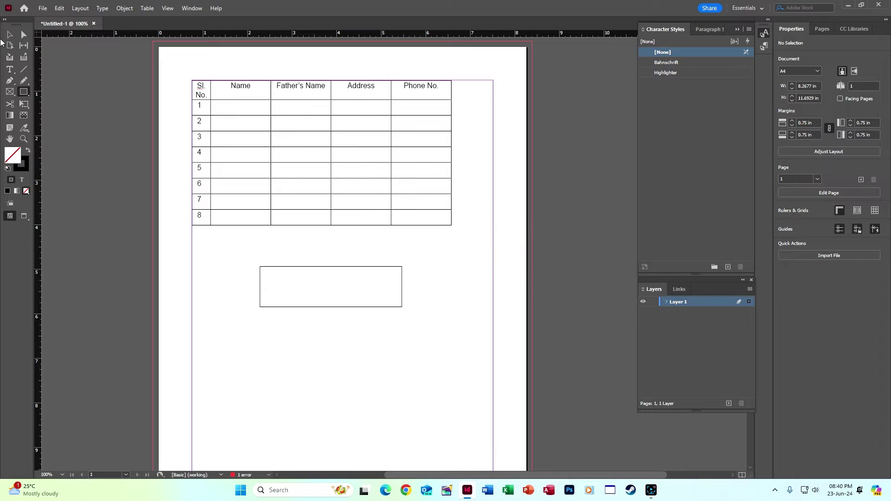
click(9, 35)
key(ctrl+h)
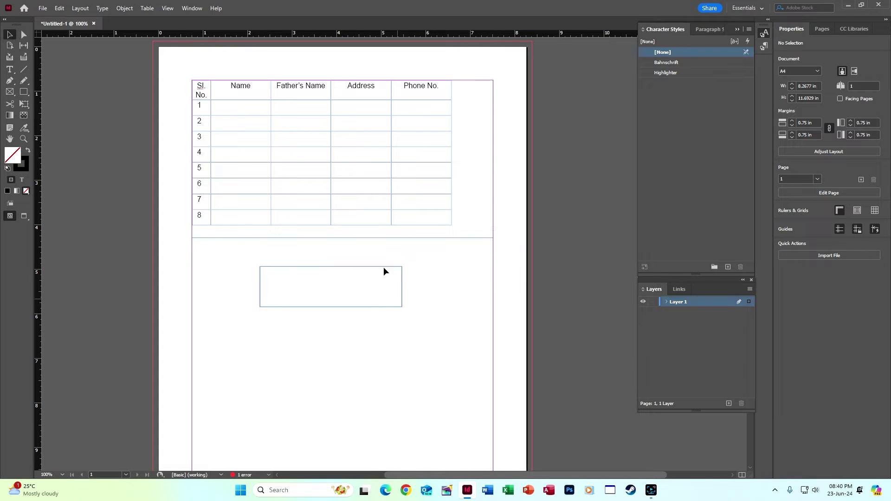
click(403, 274)
key(Delete)
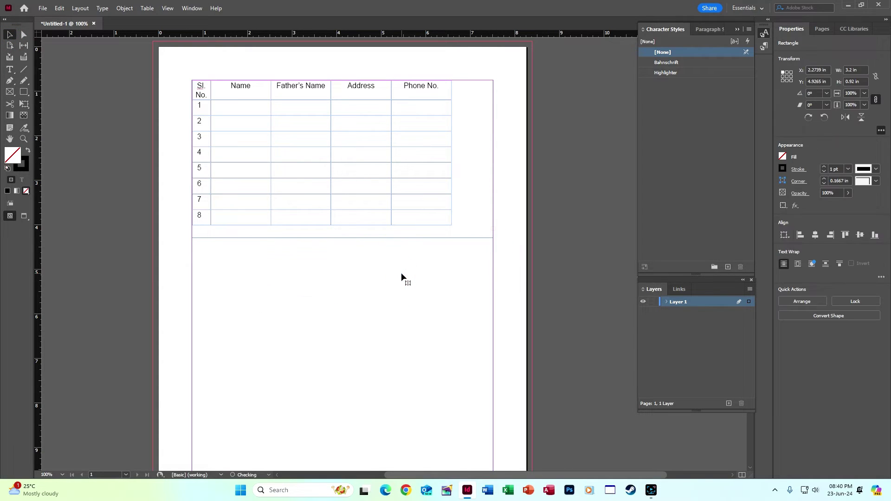
click(443, 269)
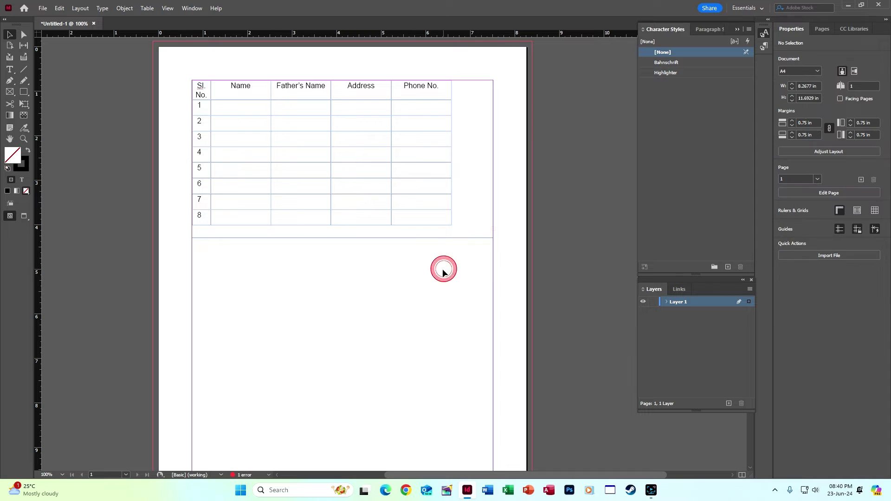
Extend the bottom of the table's text frame downward to a frame height of about 4.92 in.
click(374, 230)
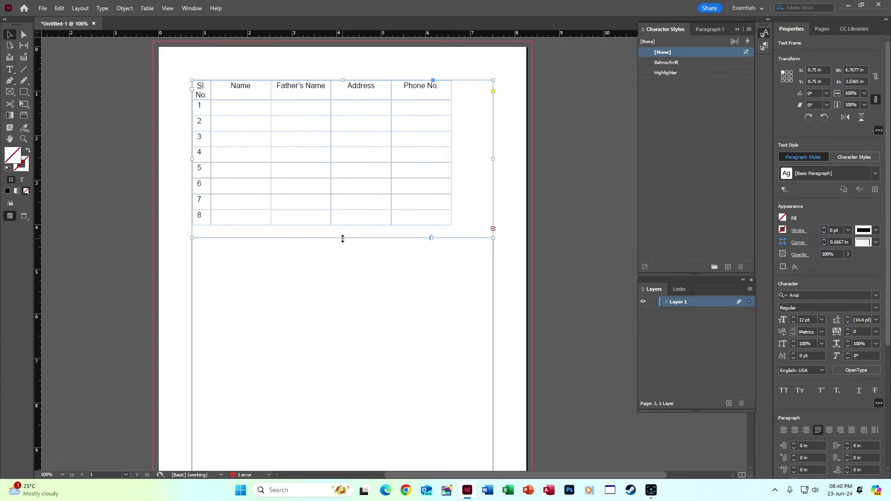
drag(342, 239, 343, 299)
click(392, 392)
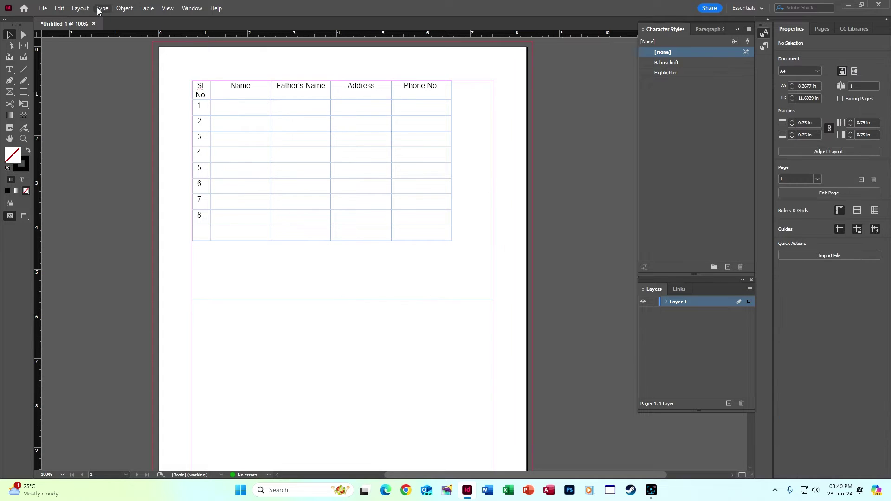
Select the entire table and set the vertical justification of its cells to Align Center.
click(9, 69)
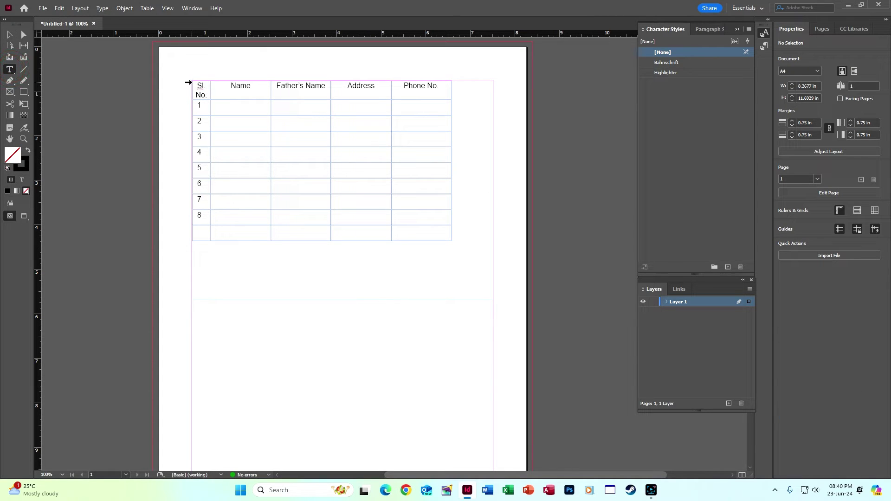
click(188, 78)
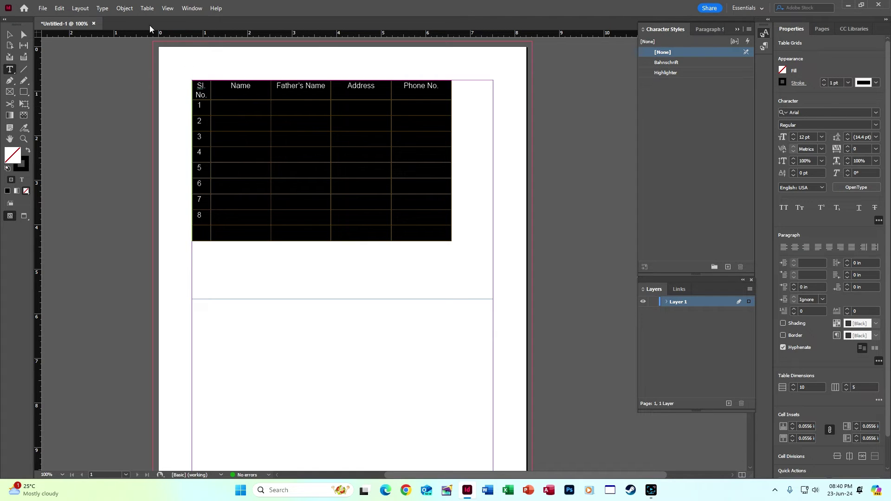
click(147, 8)
click(165, 54)
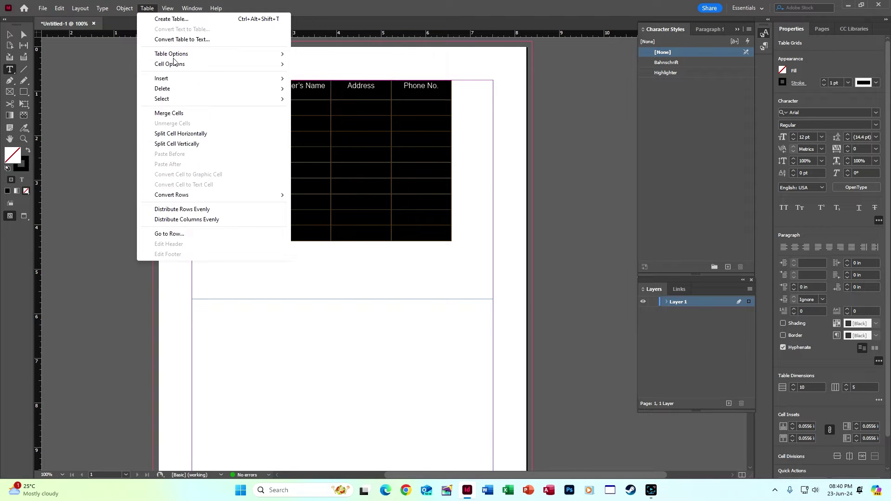
click(177, 54)
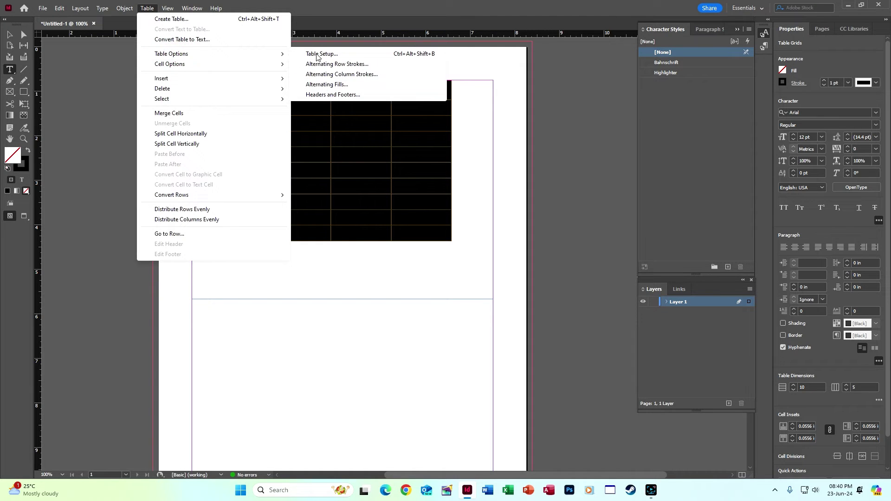
click(179, 64)
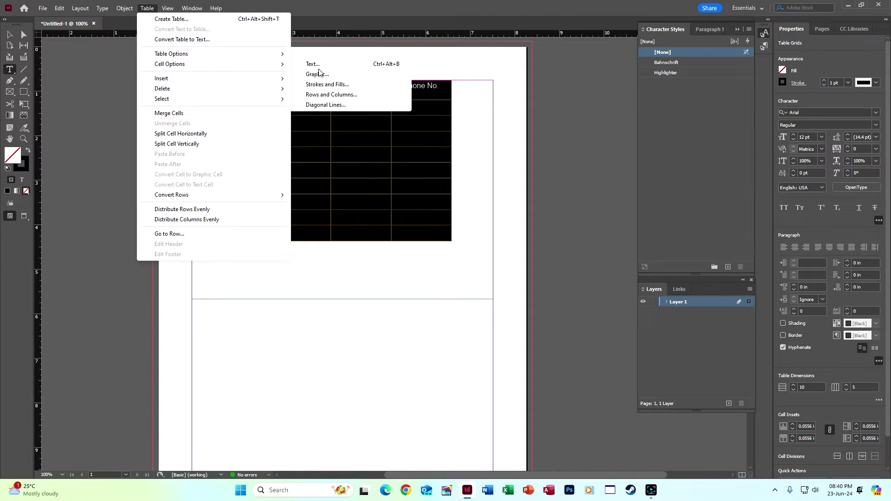
right_click(327, 133)
mouse_move(361, 138)
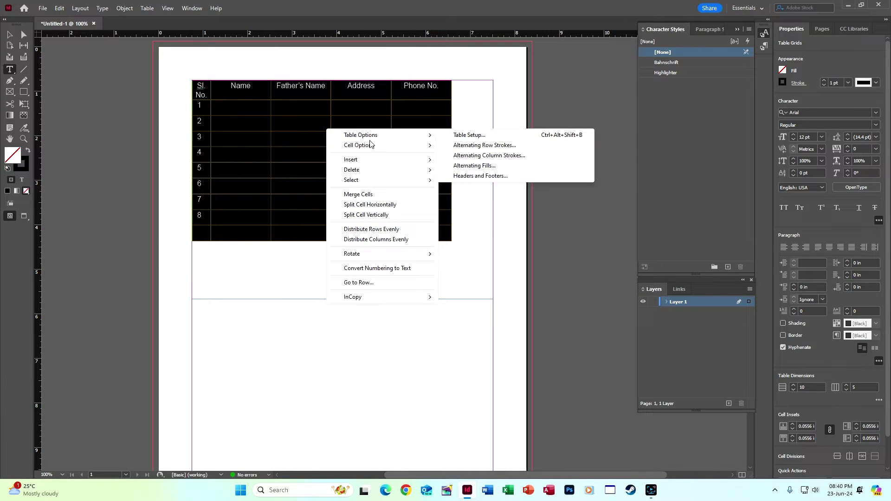
click(462, 145)
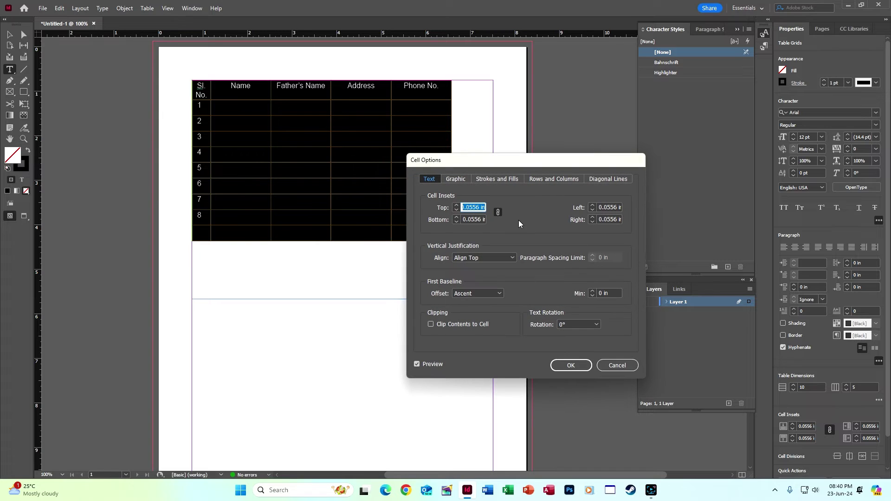
click(497, 257)
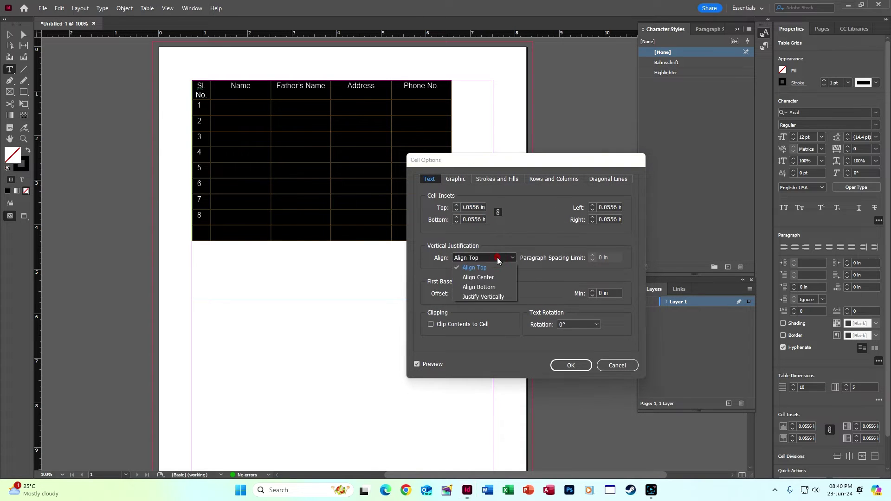
click(496, 277)
click(561, 364)
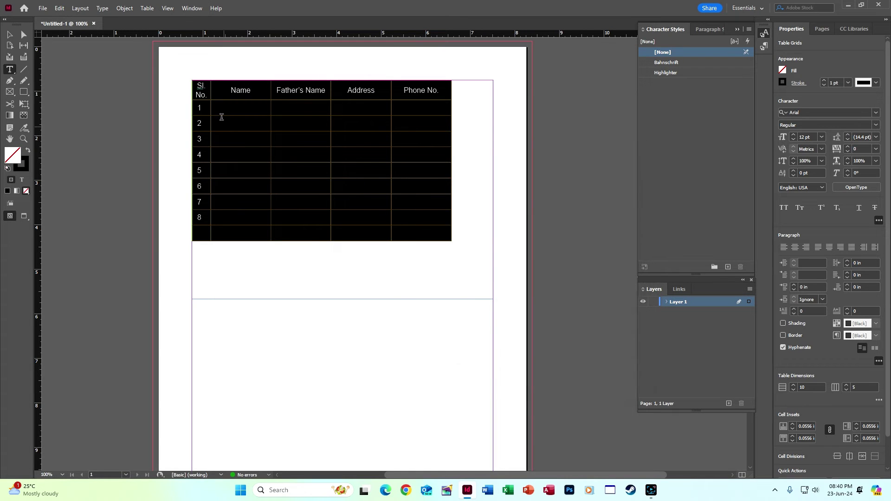
click(207, 186)
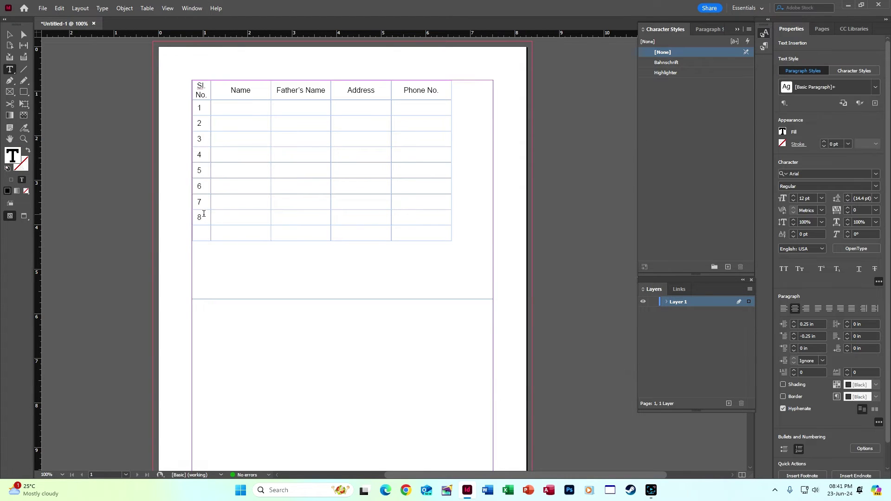
Try to enter serial number 9 in the blank cell below 8 in the first column.
drag(203, 213, 199, 222)
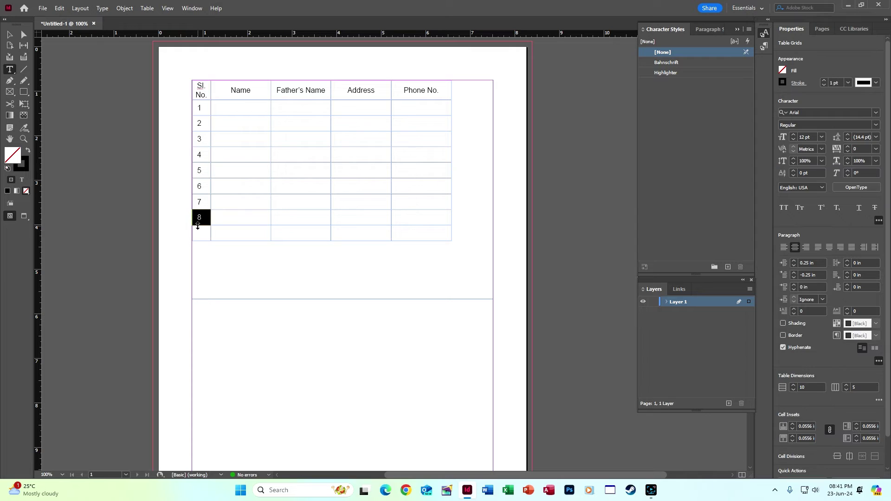
click(202, 234)
text(9)
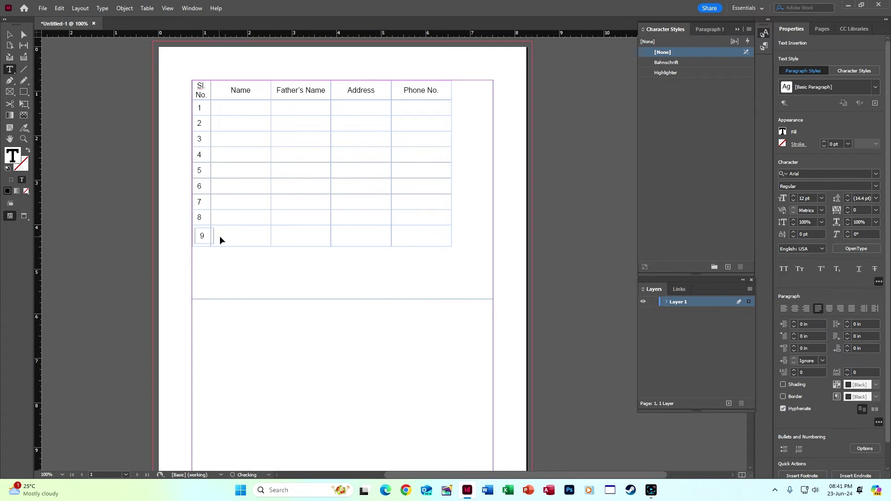
key(BackSpace)
click(201, 231)
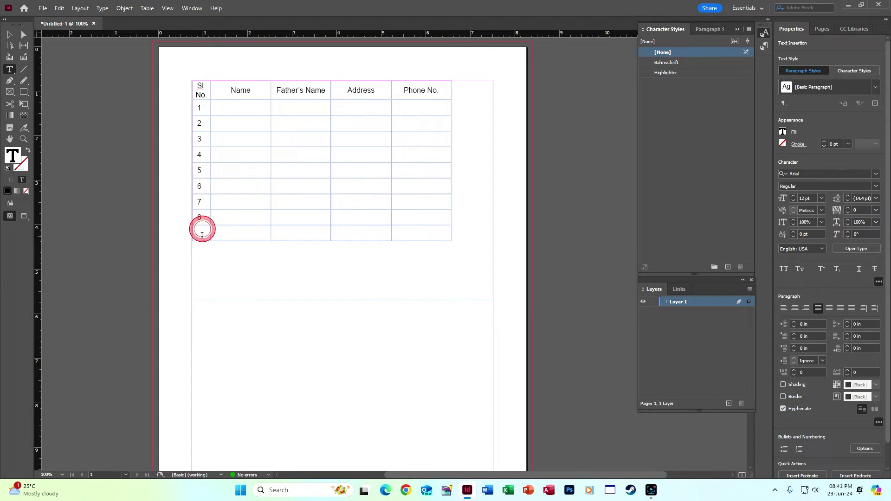
text(9)
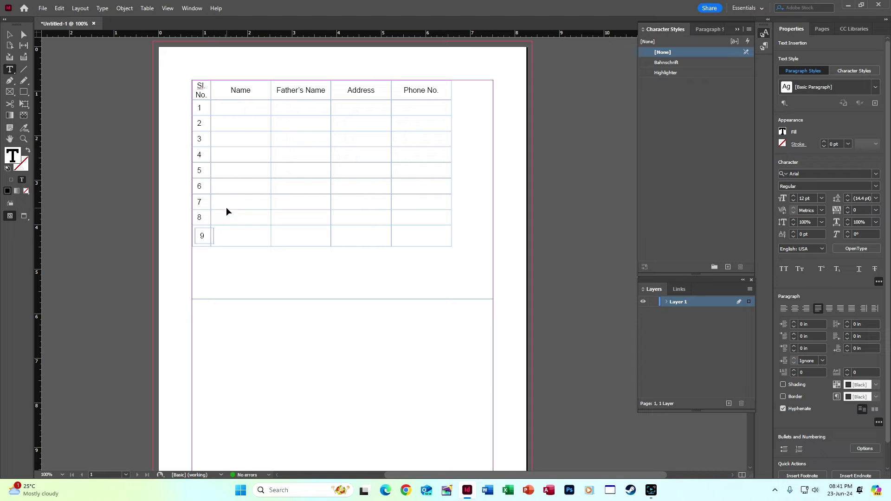
key(BackSpace)
Clear serial numbers 2 to 8 in the first column and refill the column with numbering from 1 to 9.
drag(203, 122, 199, 215)
key(Delete)
drag(203, 107, 204, 232)
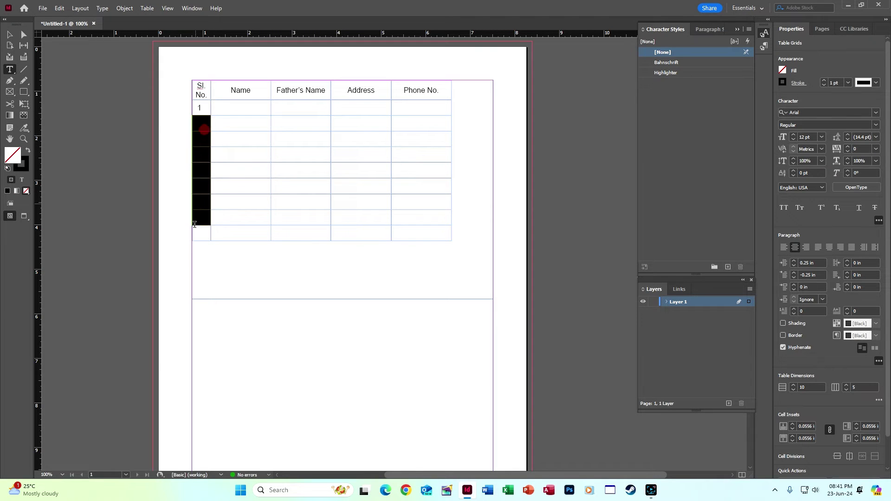
click(231, 227)
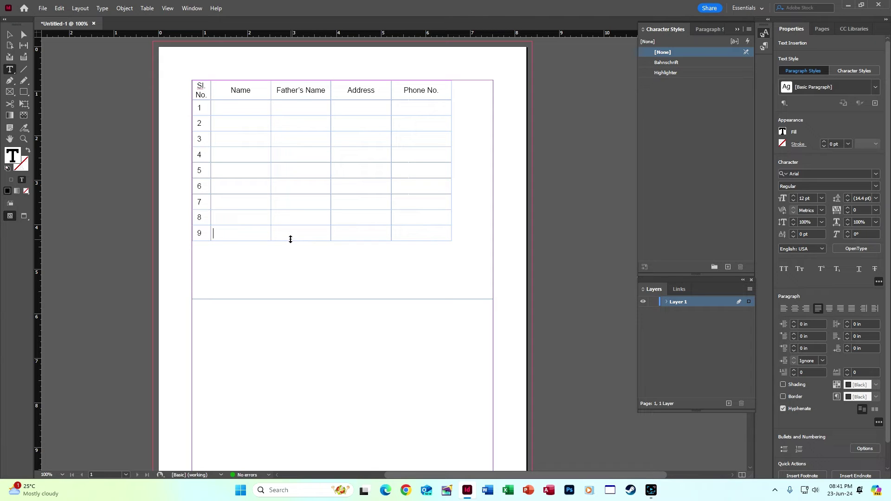
Shorten the table's text frame to about 2.26 in high and flow the overset rows into a new threaded frame below it.
click(10, 35)
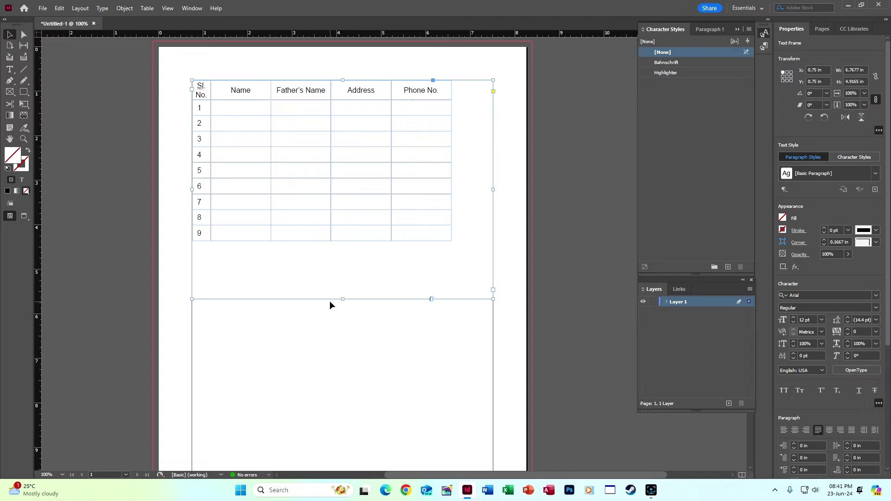
drag(344, 299, 363, 180)
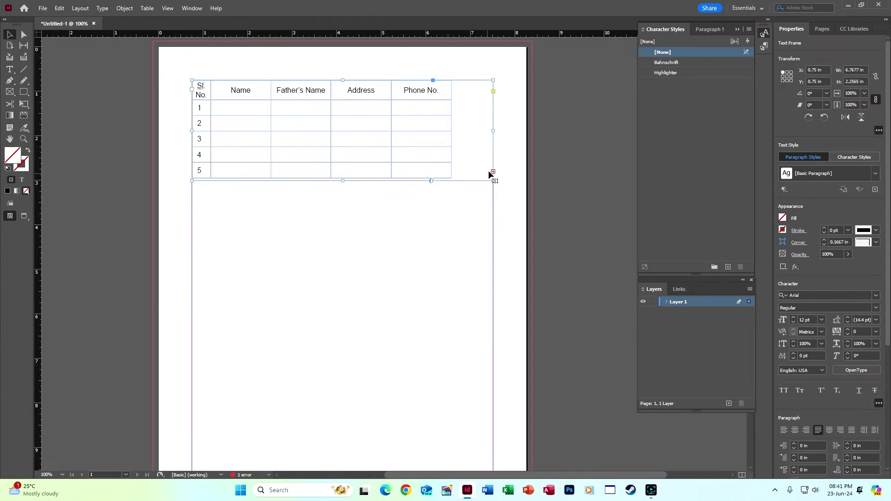
click(493, 172)
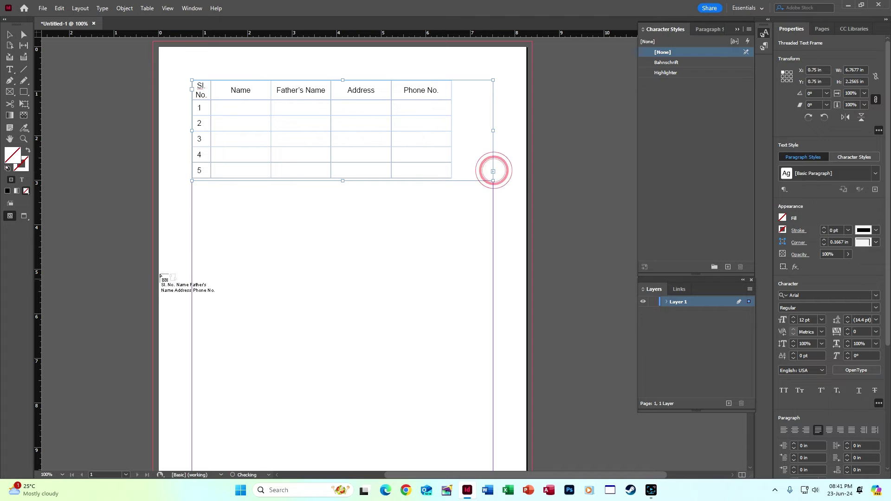
click(193, 221)
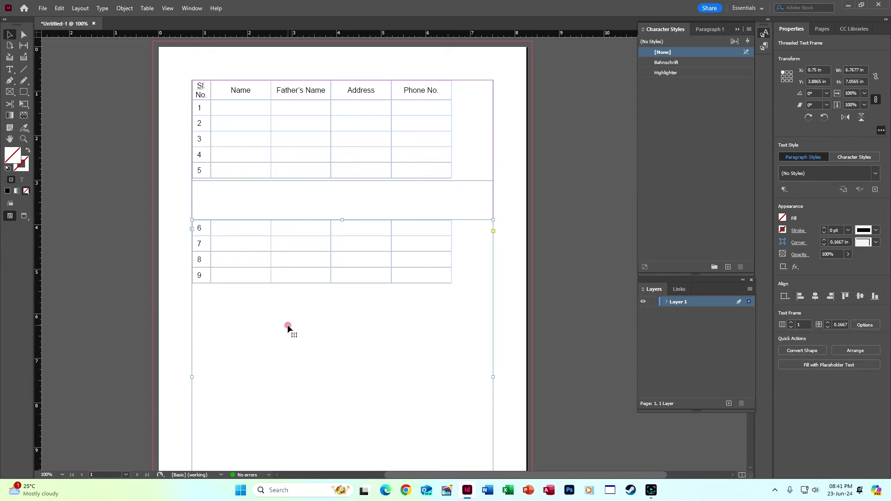
click(344, 333)
click(308, 334)
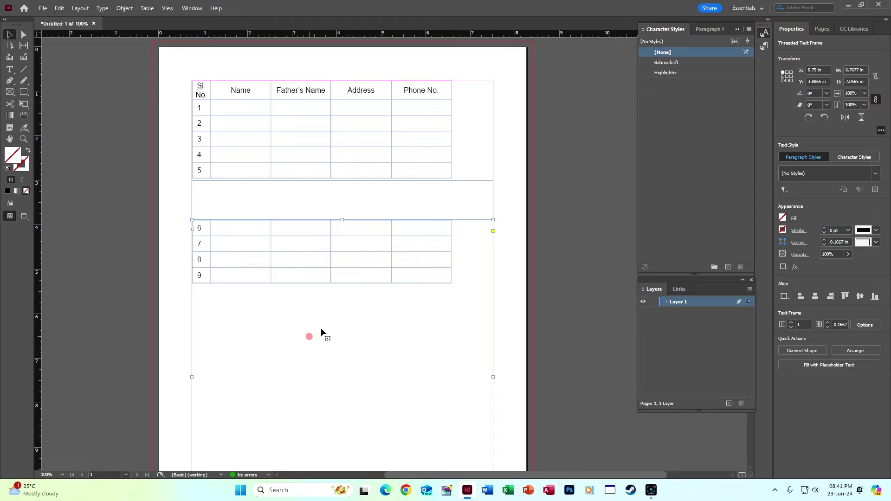
click(296, 200)
Convert the table's heading row to a header row.
key(t)
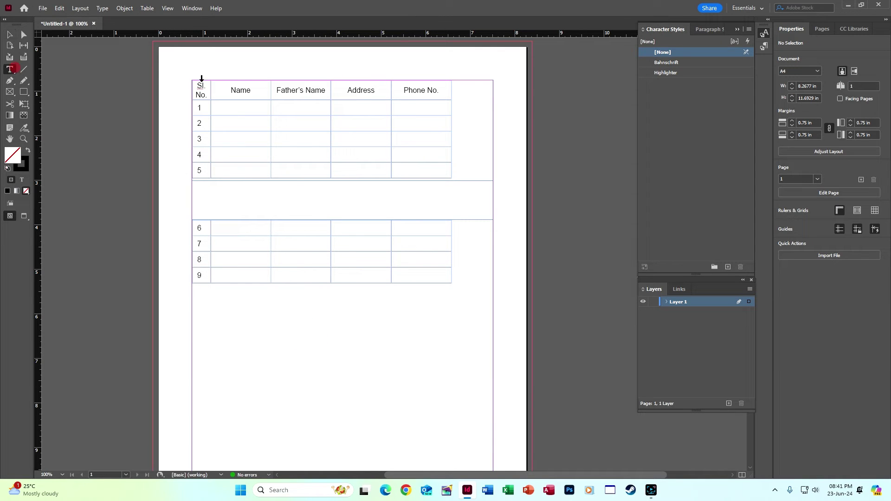
click(207, 92)
click(147, 8)
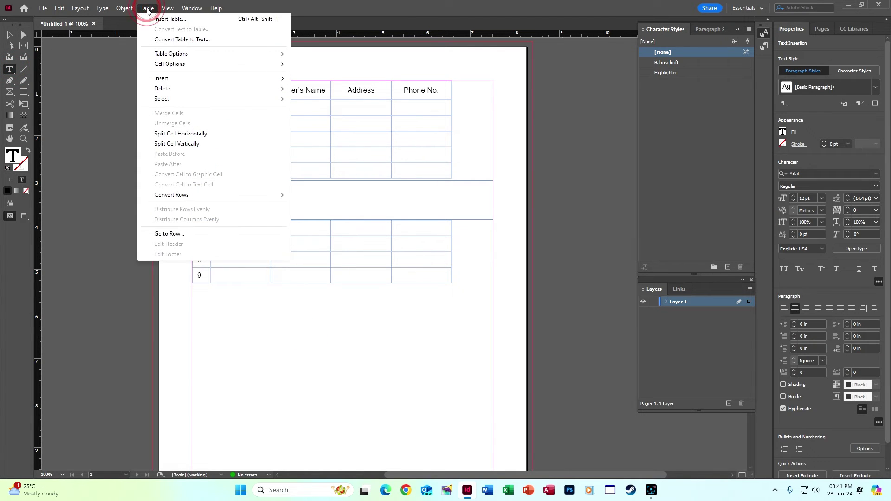
click(185, 194)
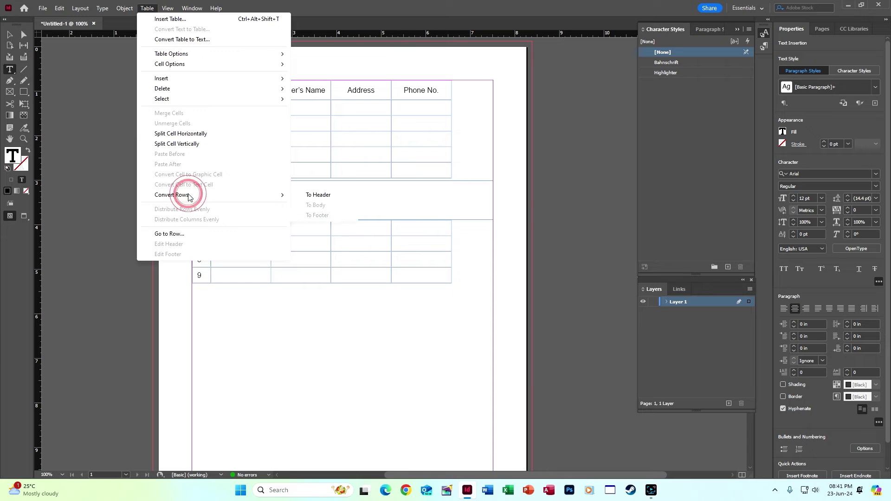
click(333, 194)
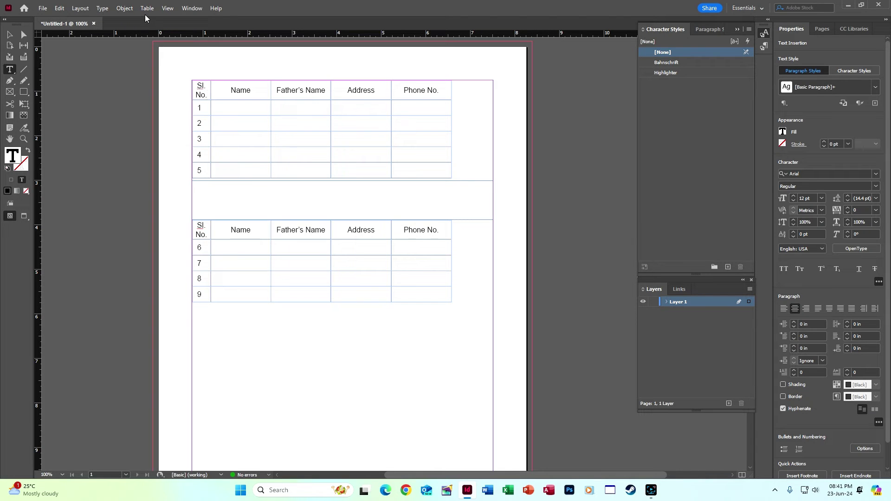
Set the table's header row to repeat once per frame and leave text editing.
drag(202, 93, 431, 90)
right_click(401, 92)
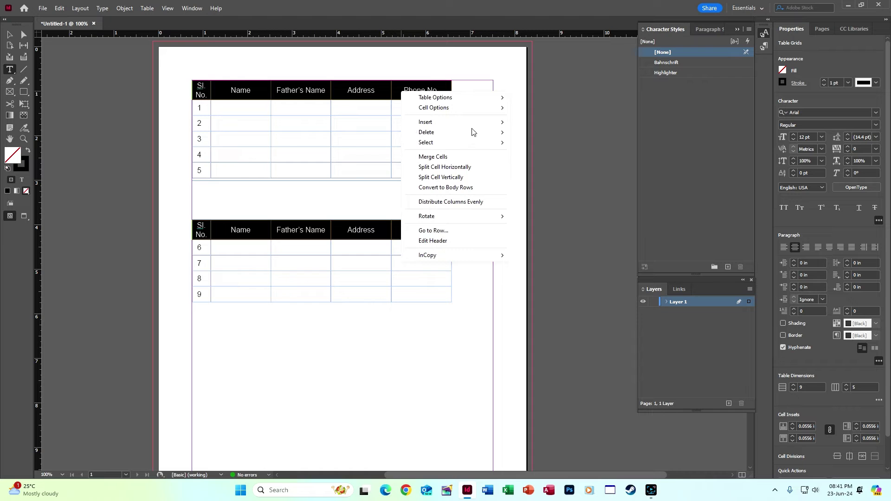
click(473, 112)
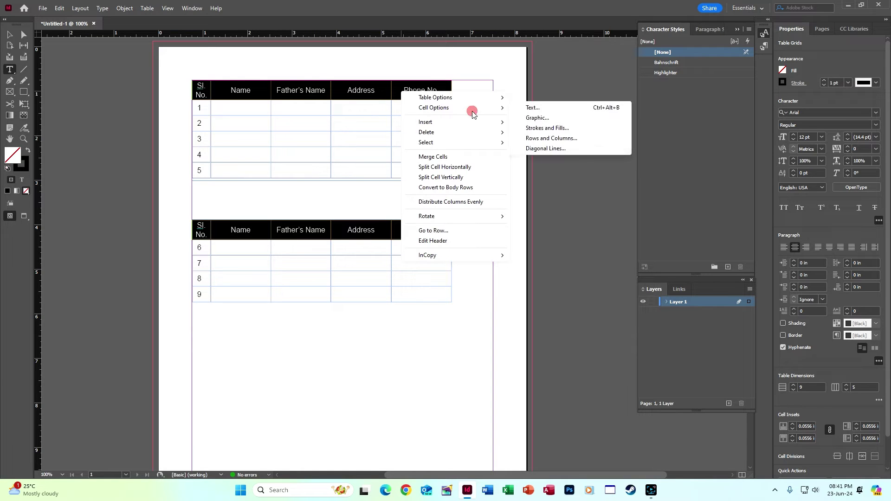
click(468, 98)
click(530, 98)
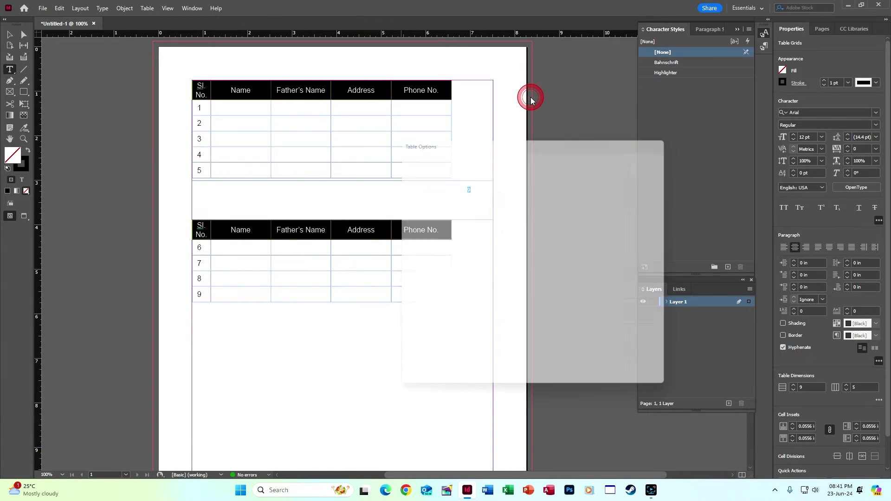
click(595, 156)
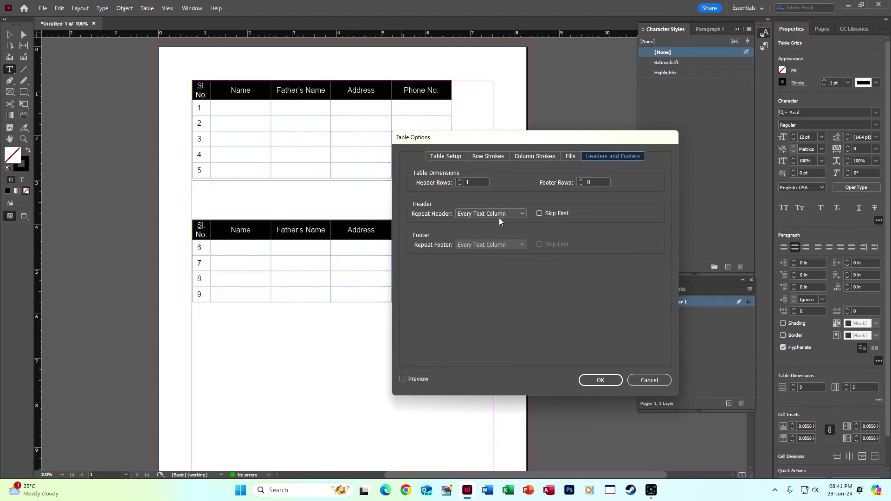
click(516, 216)
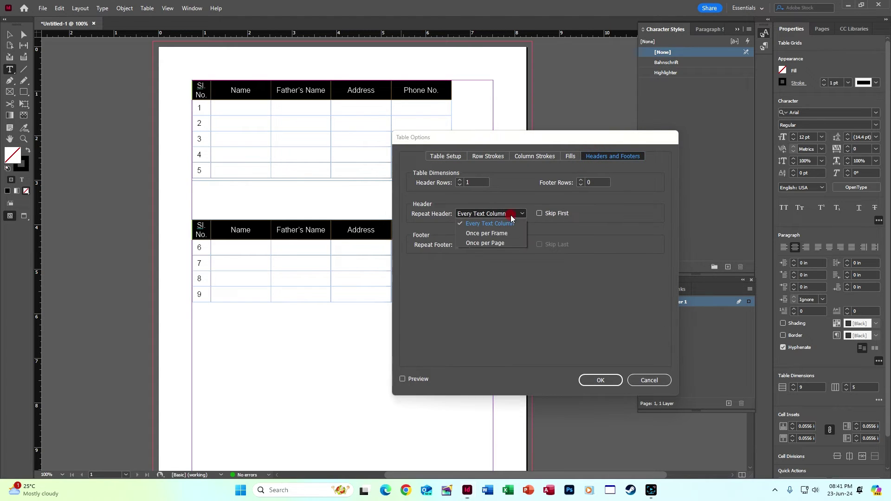
click(512, 235)
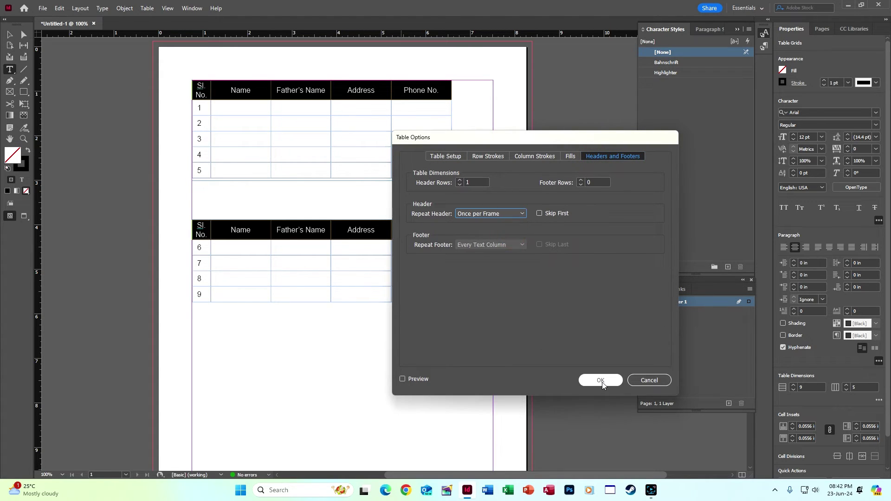
click(601, 380)
click(412, 269)
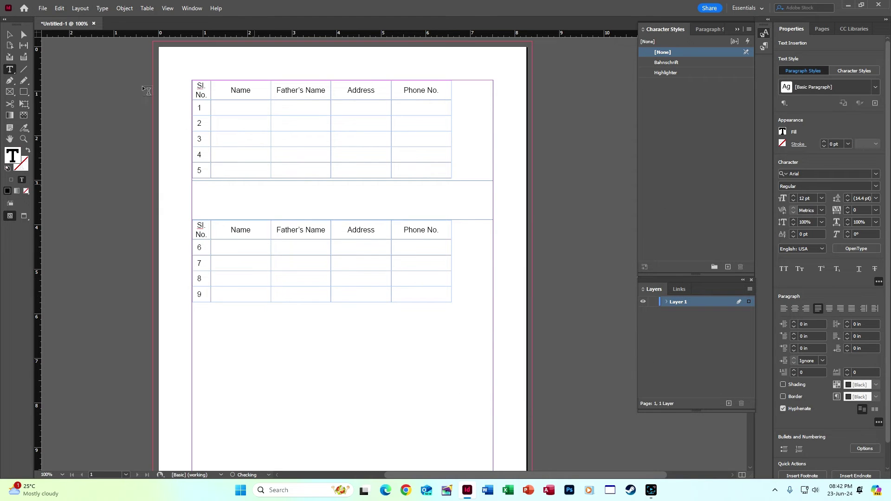
key(Escape)
click(561, 168)
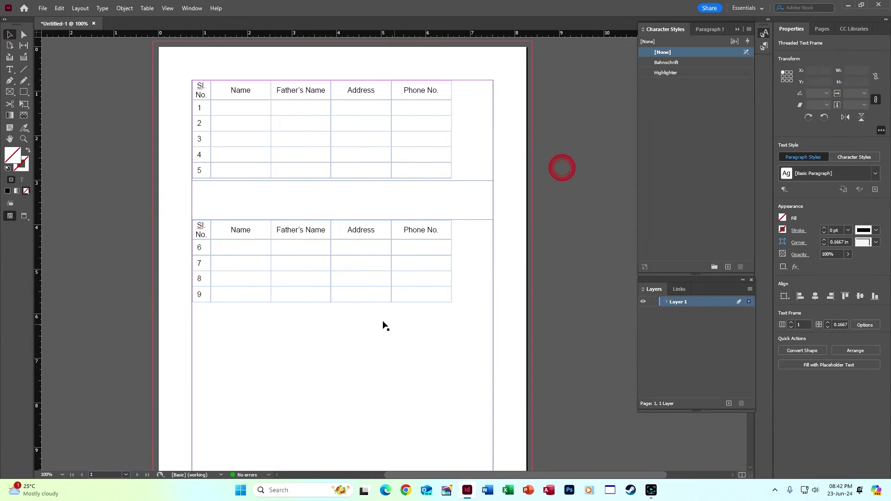
Fit both threaded text frames to their table content.
scroll(383, 302, down, 3)
click(384, 247)
scroll(369, 218, up, 4)
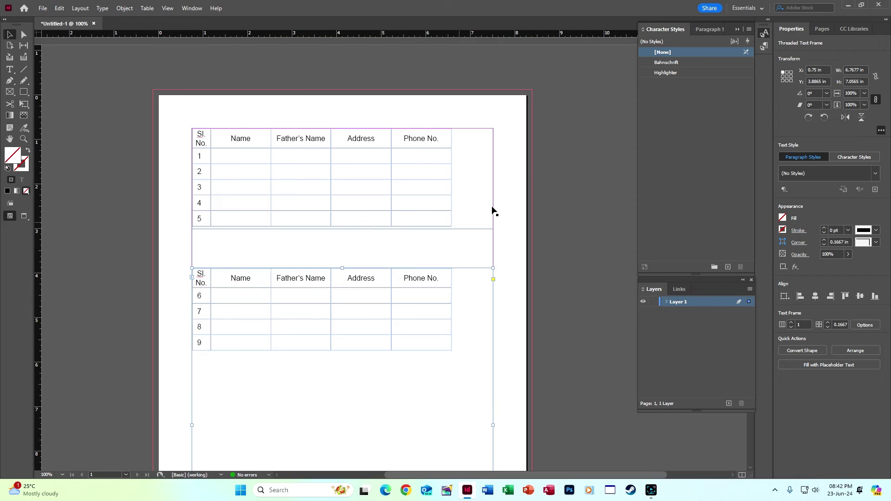
click(510, 189)
key(ctrl+a)
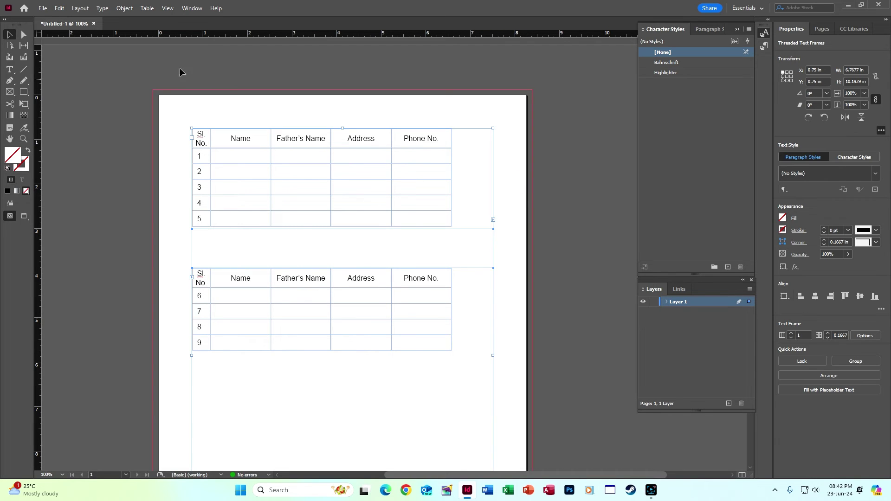
click(124, 9)
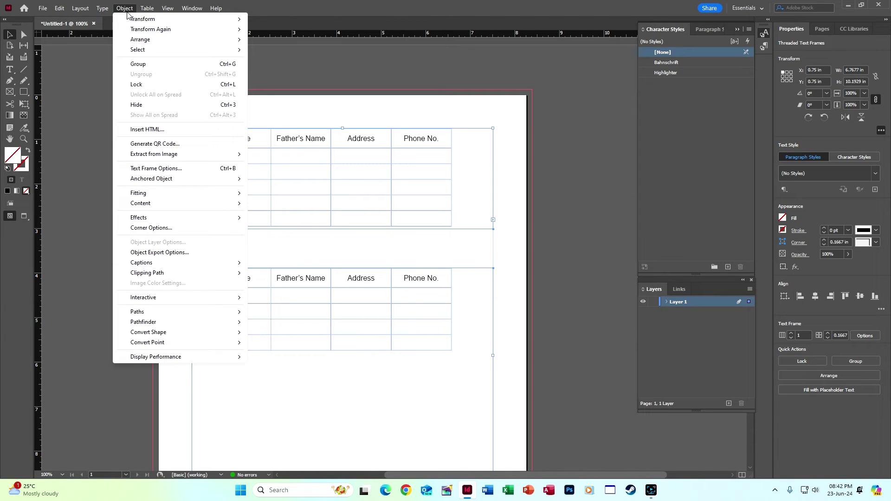
mouse_move(147, 193)
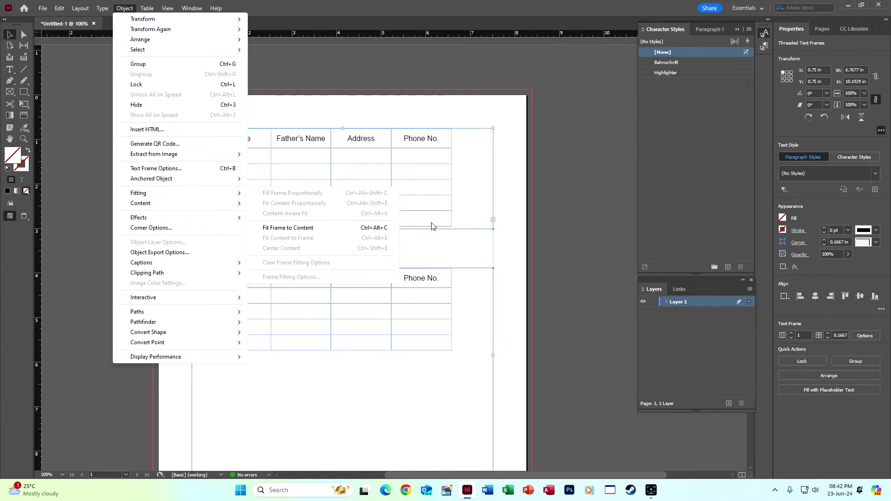
click(382, 228)
scroll(547, 247, down, 3)
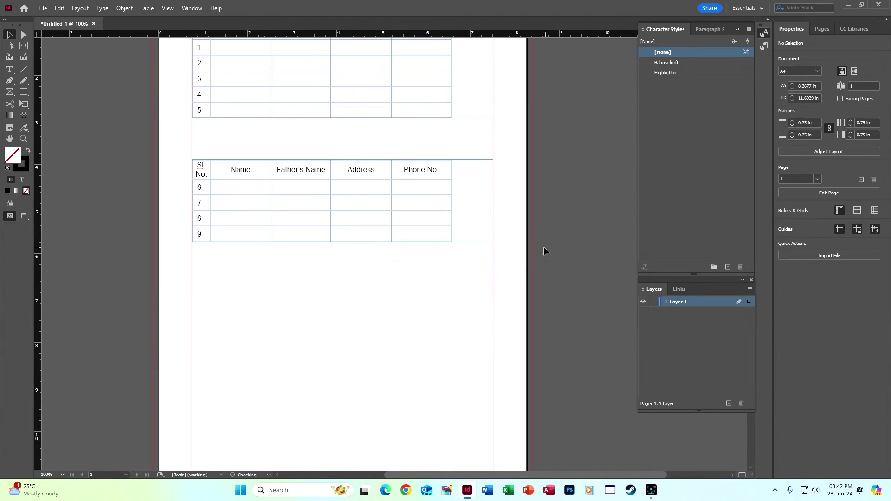
click(430, 221)
scroll(529, 244, up, 3)
click(546, 195)
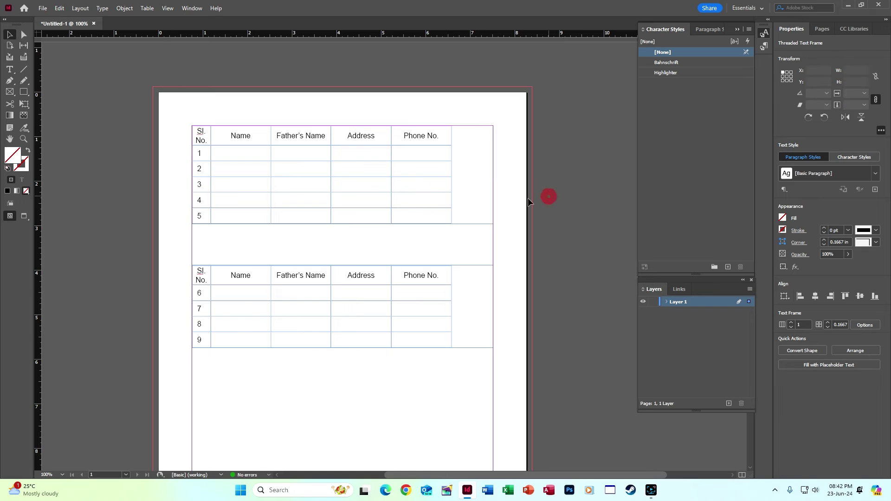
click(418, 206)
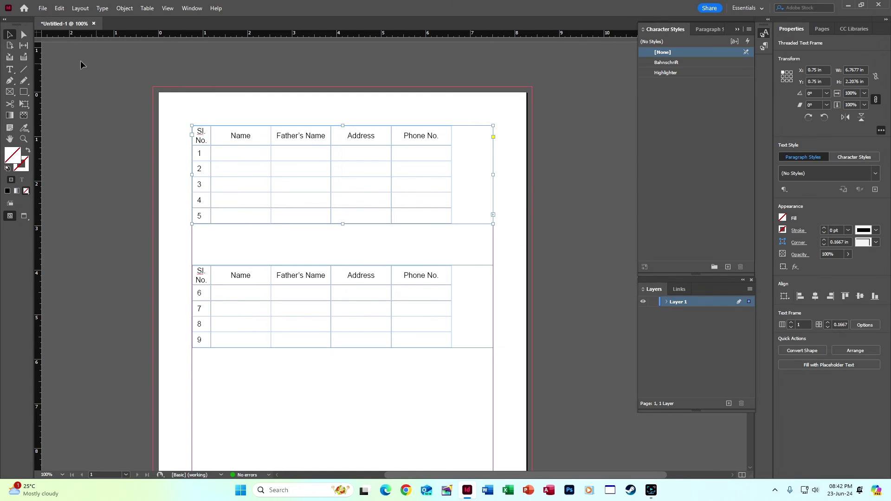
Widen the Name and Father's Name columns until the table spans the full width of its text frame.
click(9, 69)
click(251, 138)
key(Escape)
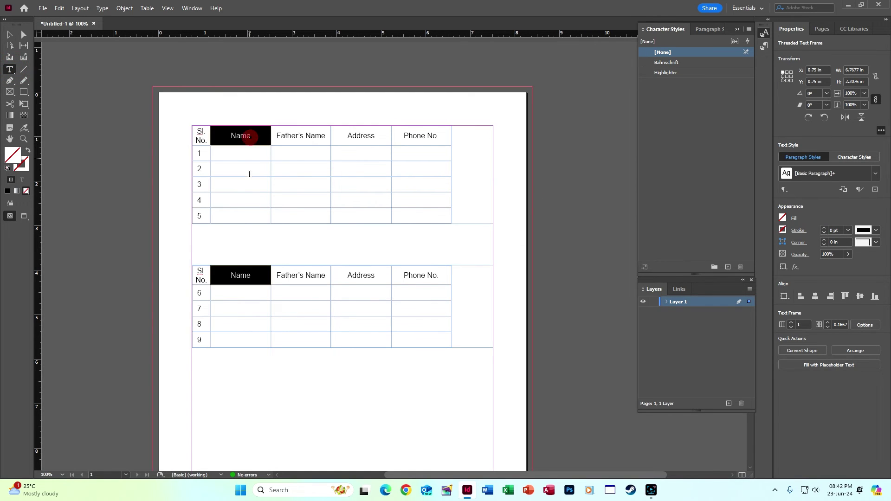
click(249, 236)
click(243, 154)
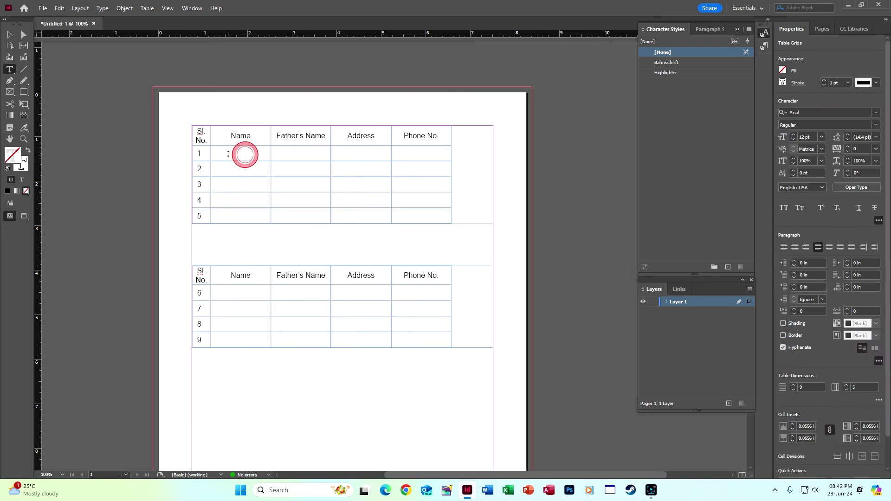
drag(242, 153, 252, 215)
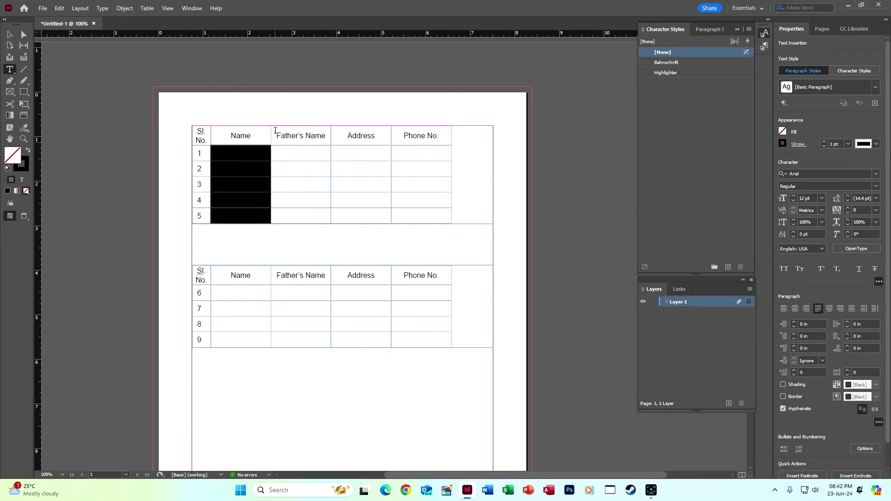
drag(271, 132, 295, 134)
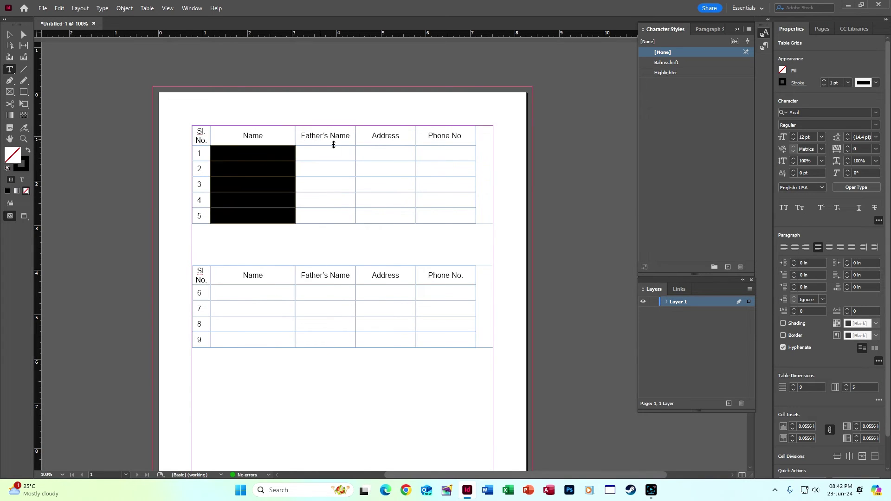
drag(356, 133, 372, 135)
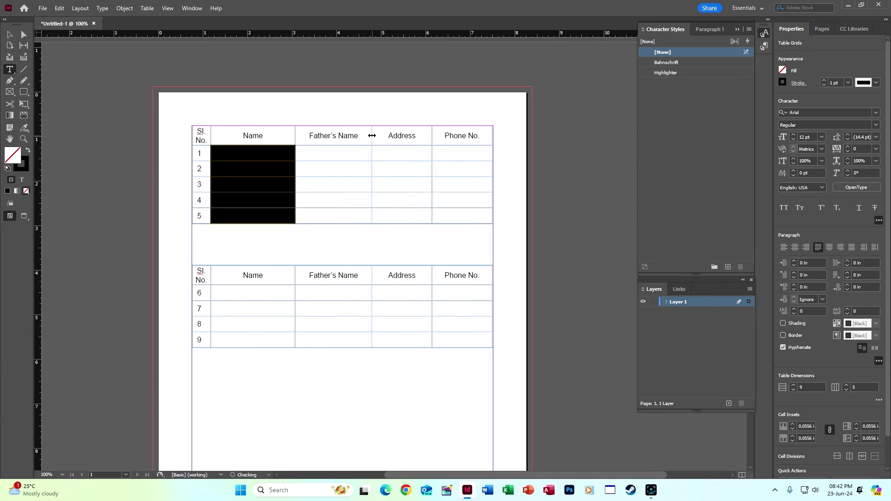
Undo the column widening and the fitting of the text frames.
right_click(272, 159)
key(ctrl+z)
key(ctrl+z)
Widen the Name column moderately and the Father's Name column slightly by moving their borders.
click(251, 155)
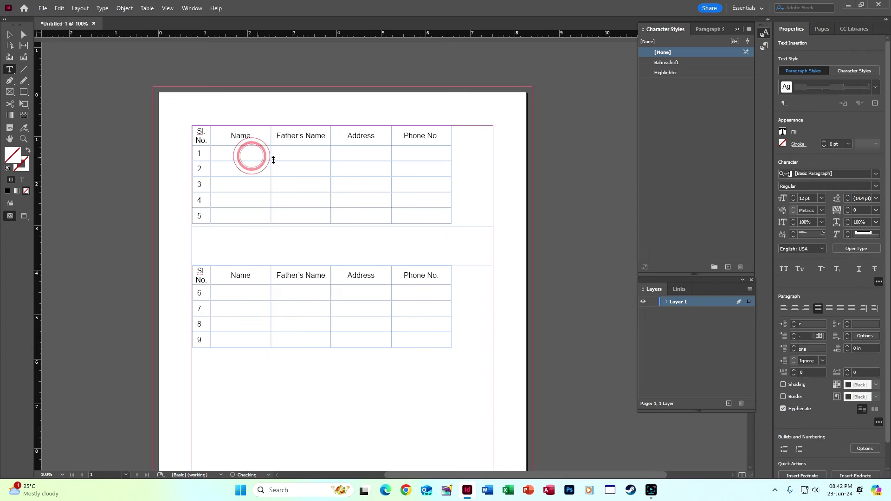
drag(269, 153, 291, 153)
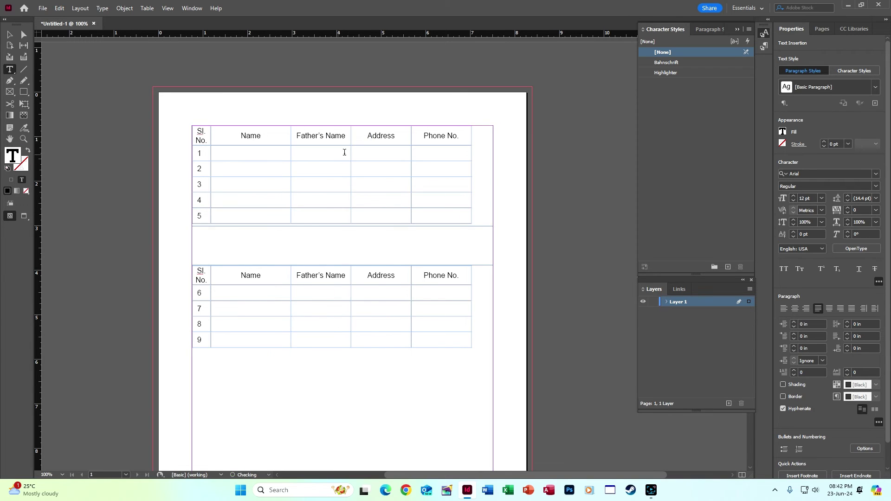
drag(351, 152, 358, 151)
Set the Name and Father's Name cells in rows 1 to 5 to a row height of at least 0.375 in and a column width of 2 in.
drag(273, 141, 329, 209)
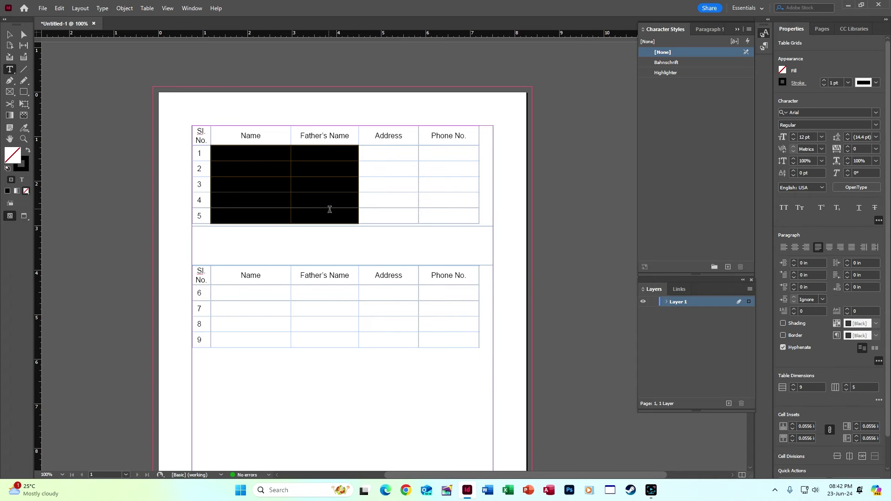
right_click(332, 213)
mouse_move(373, 230)
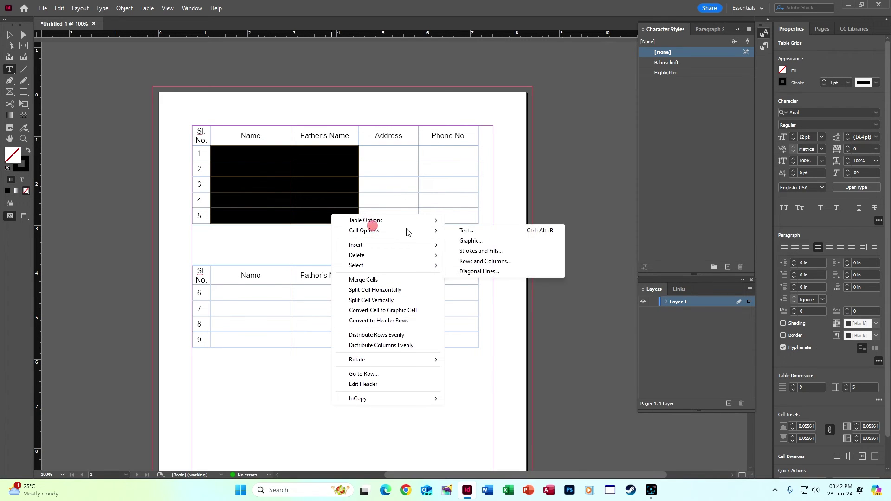
click(453, 230)
click(553, 178)
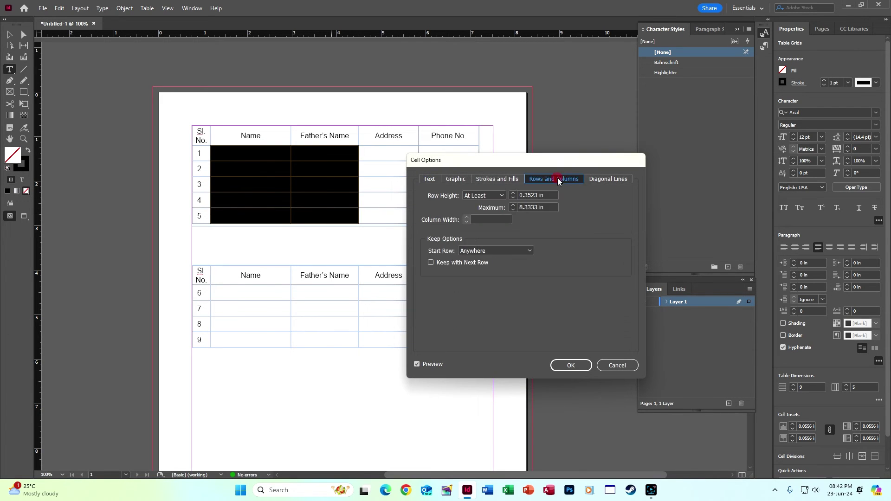
drag(546, 163, 574, 187)
click(541, 218)
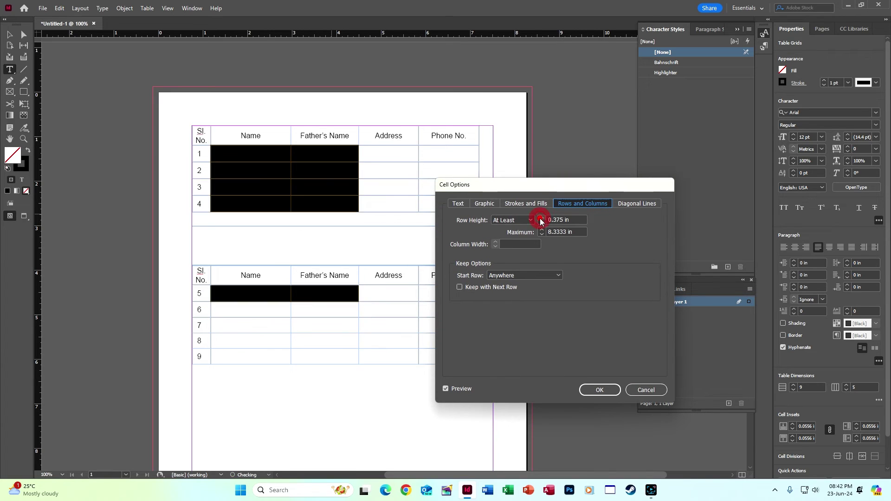
click(542, 218)
click(541, 222)
click(542, 222)
click(541, 218)
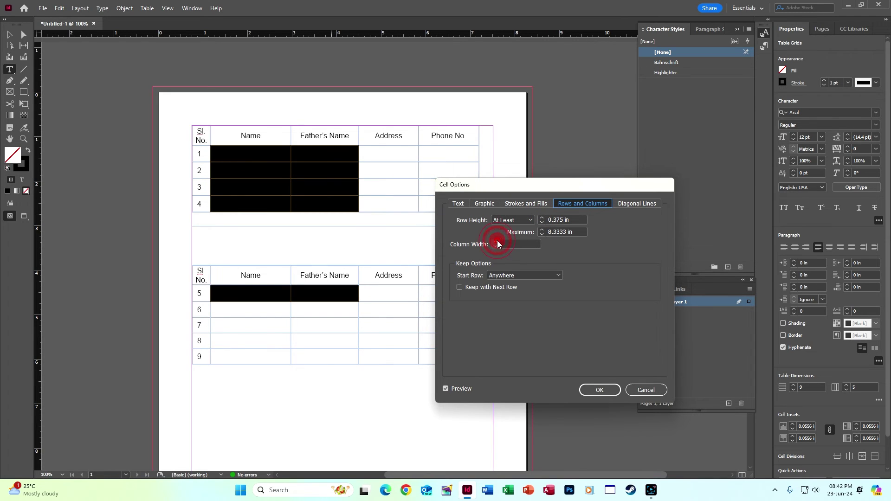
click(518, 244)
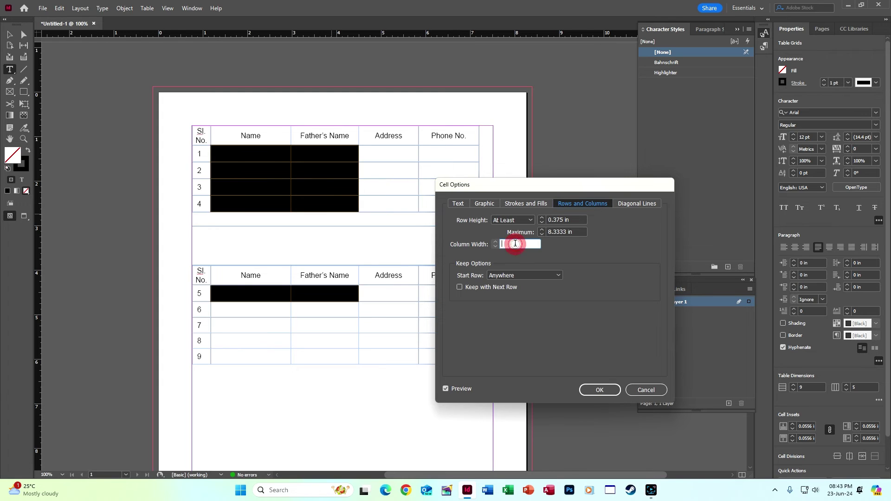
key(Return)
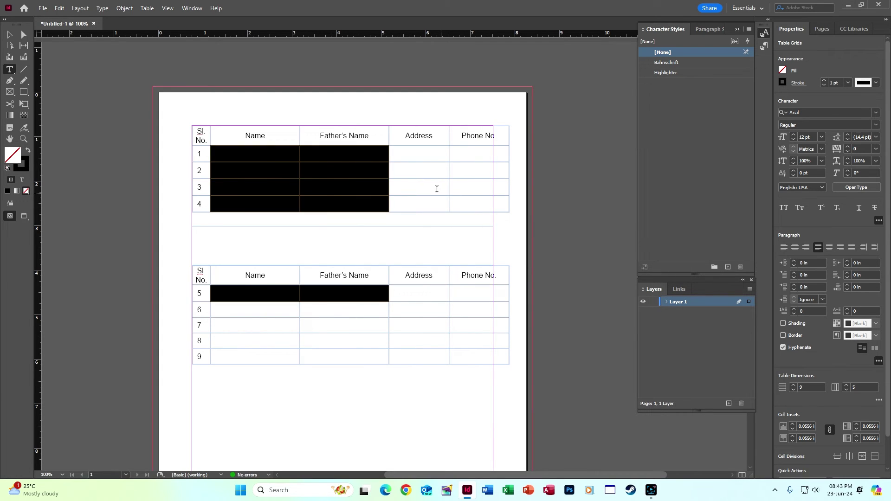
click(431, 157)
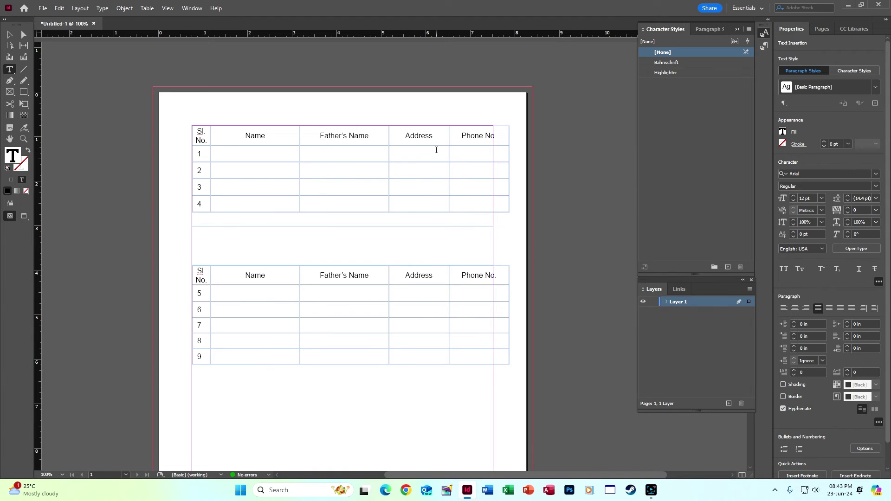
Set the column width of the Name and Father's Name cells in rows 1 to 4 to 1.8125 in.
drag(272, 150, 352, 200)
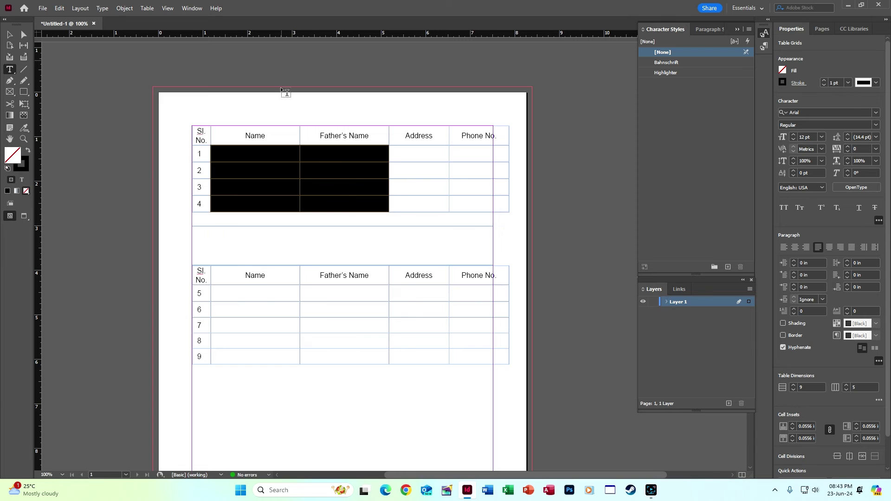
right_click(296, 167)
mouse_move(321, 174)
click(443, 174)
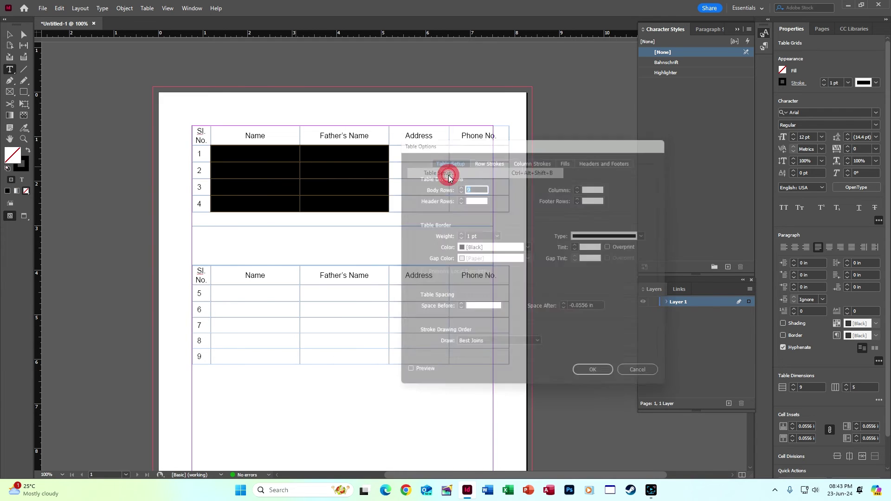
click(649, 380)
right_click(323, 165)
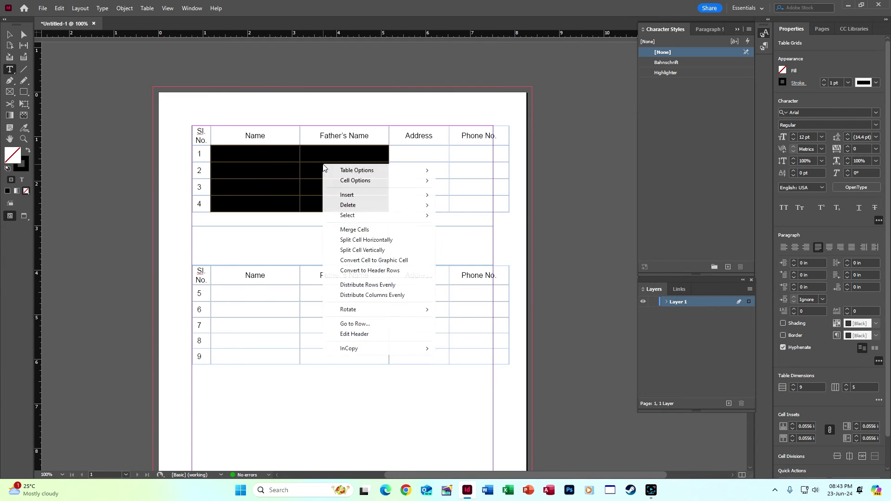
click(357, 181)
click(453, 182)
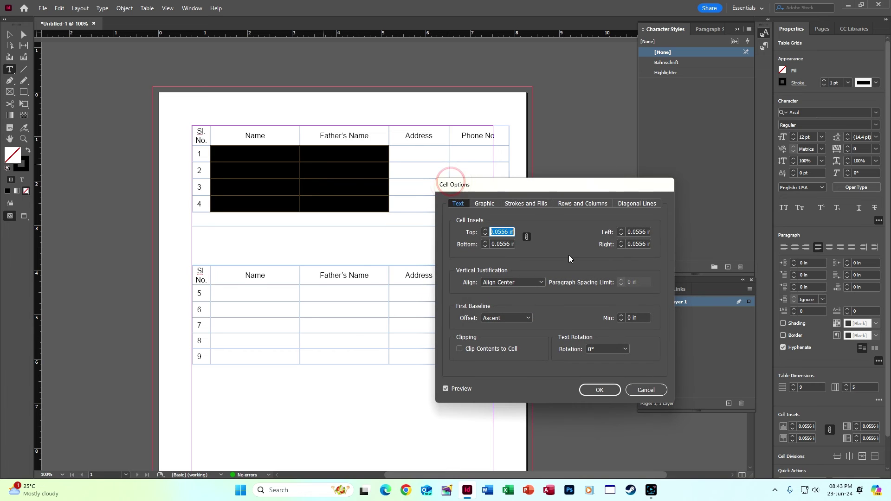
click(583, 203)
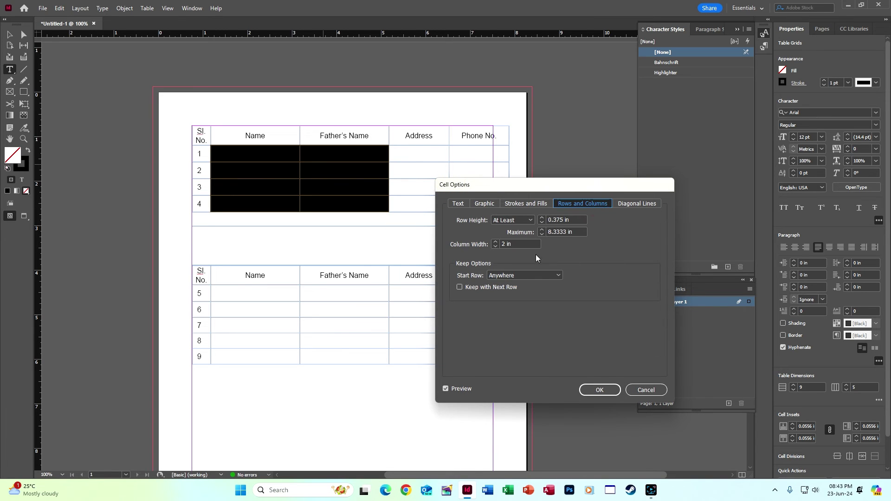
click(495, 247)
click(495, 247)
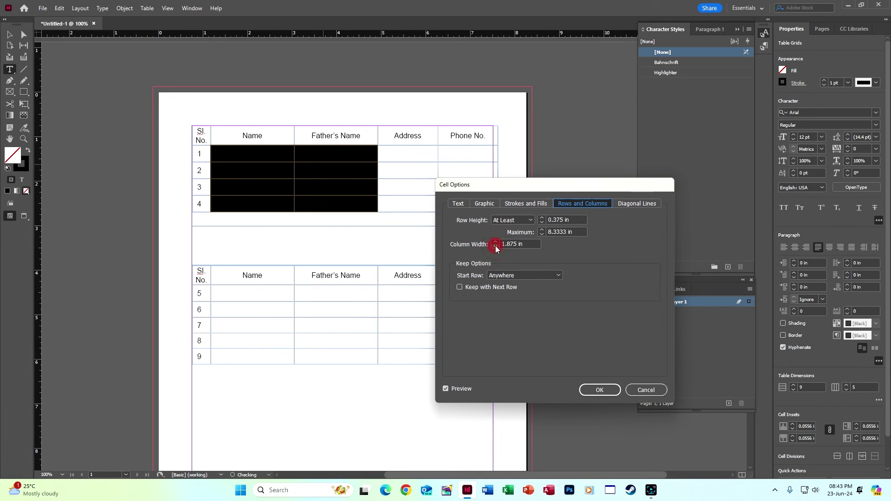
click(445, 389)
click(446, 389)
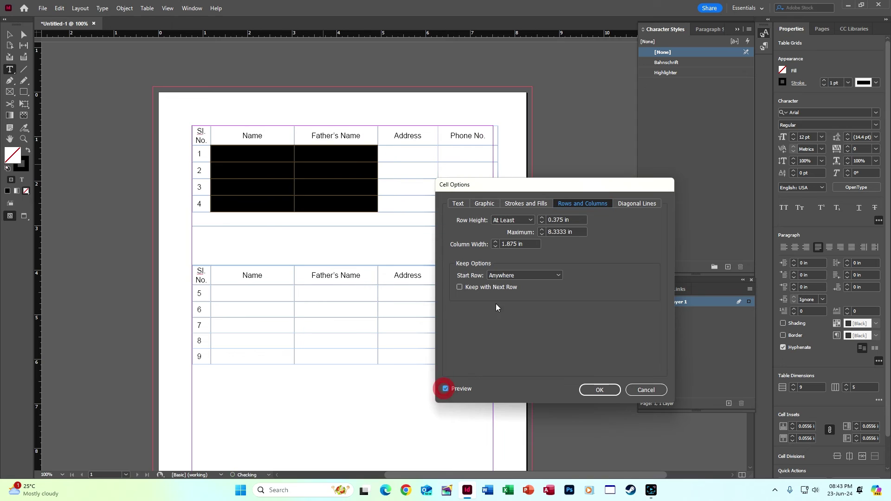
click(495, 247)
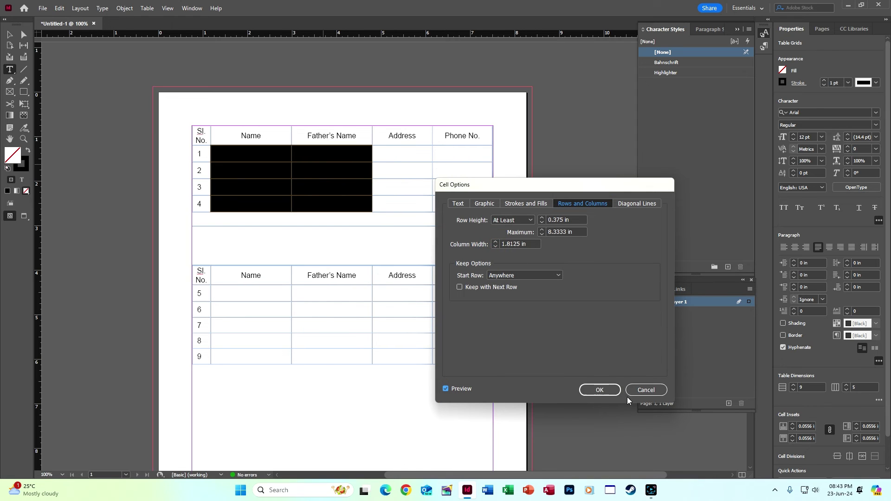
click(603, 390)
Widen the Address column slightly by moving its border with the Phone No. column, bringing the table to the frame's edge.
click(433, 300)
click(452, 291)
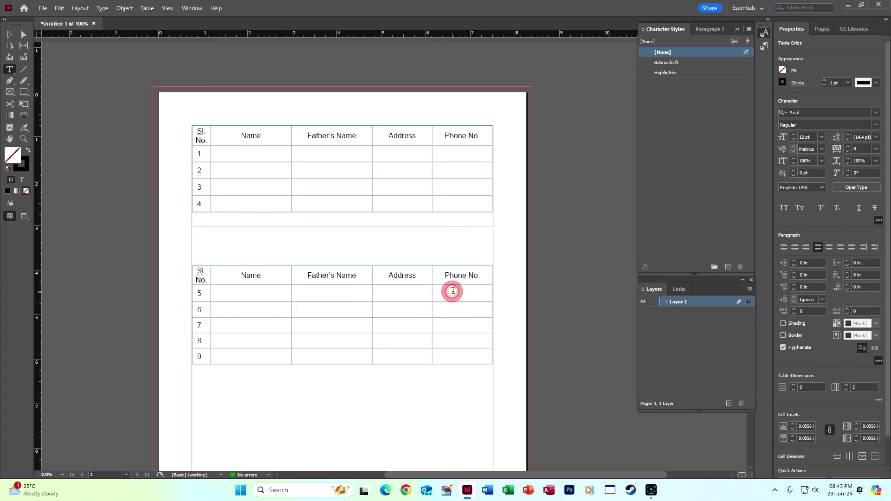
drag(431, 137, 433, 137)
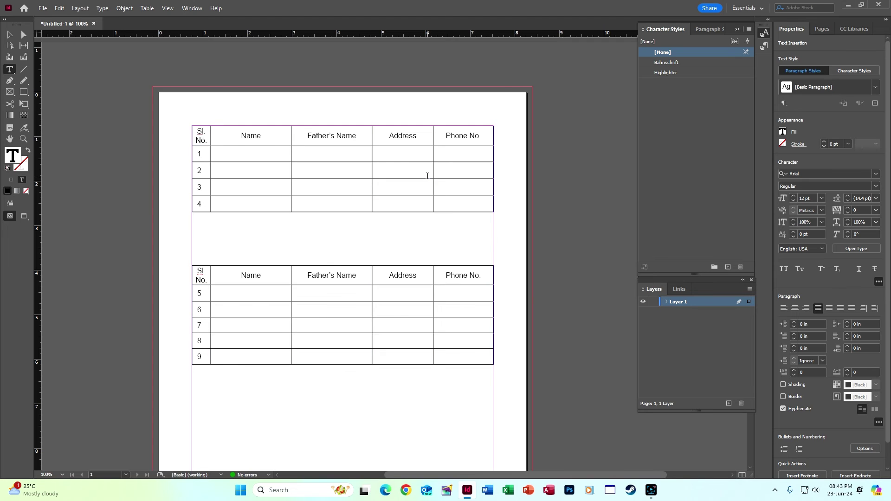
click(425, 241)
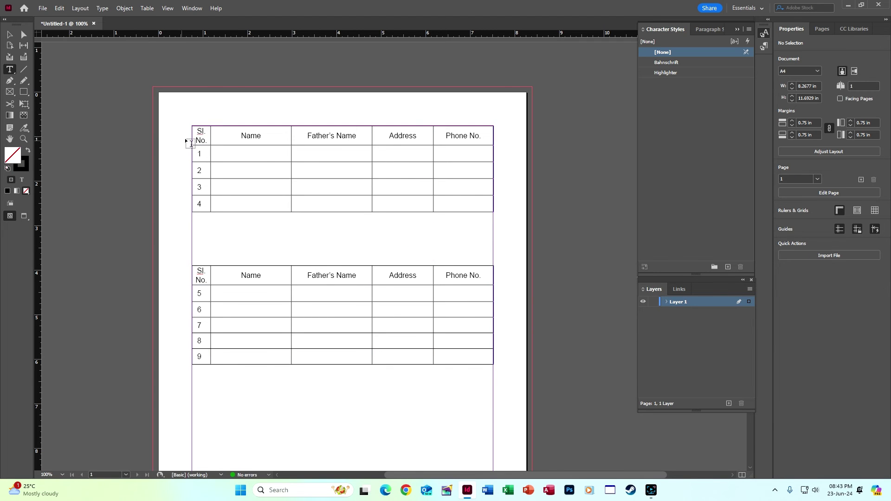
Make the text of the table's header row bold.
drag(195, 130, 460, 132)
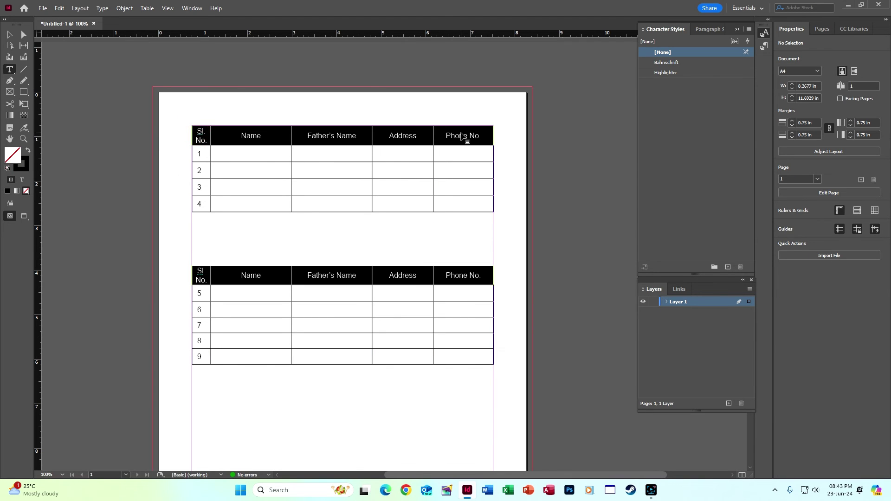
key(ctrl+shift+b)
click(367, 133)
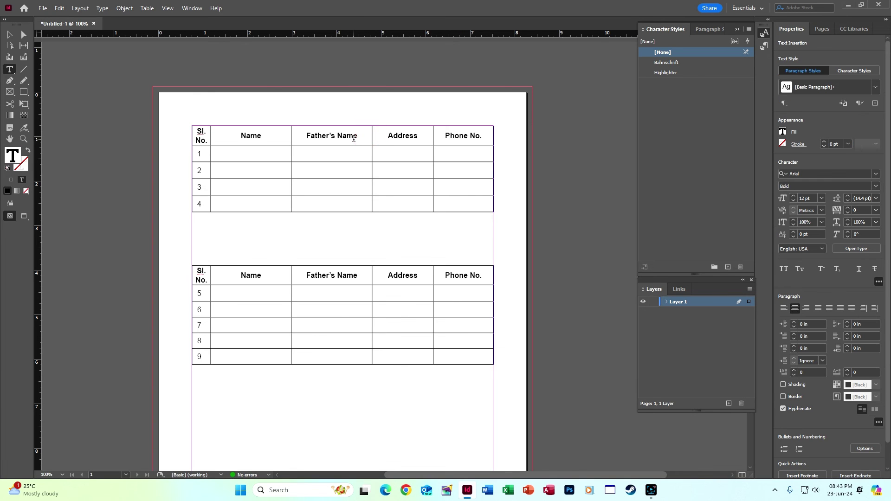
Try filling the header row cells with the swatch C=100 M=0 Y=0 K=0 at a 10% tint.
drag(197, 133, 447, 134)
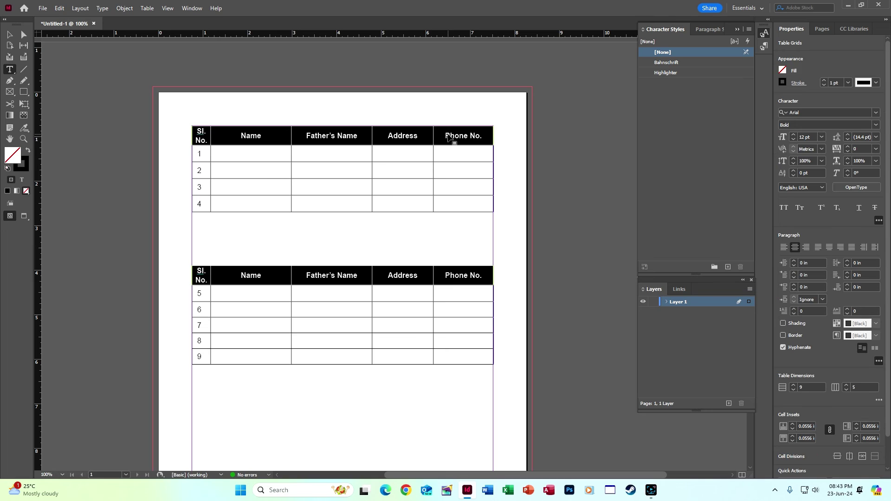
click(787, 66)
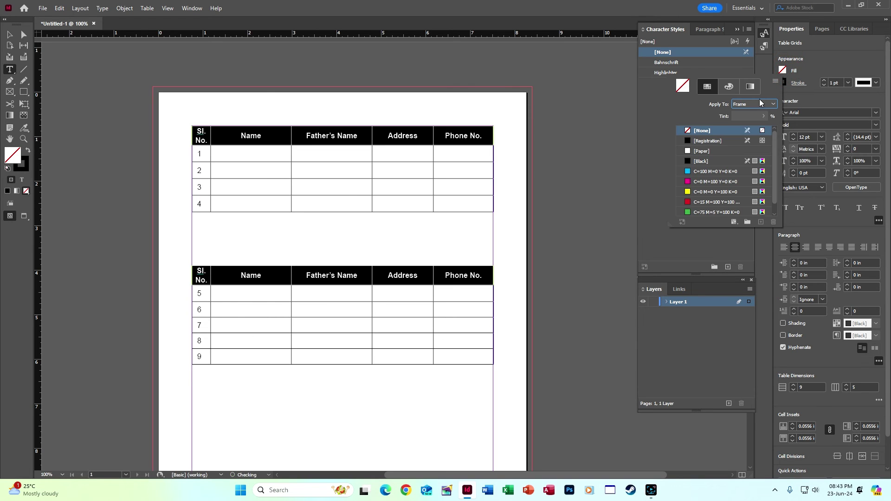
click(701, 171)
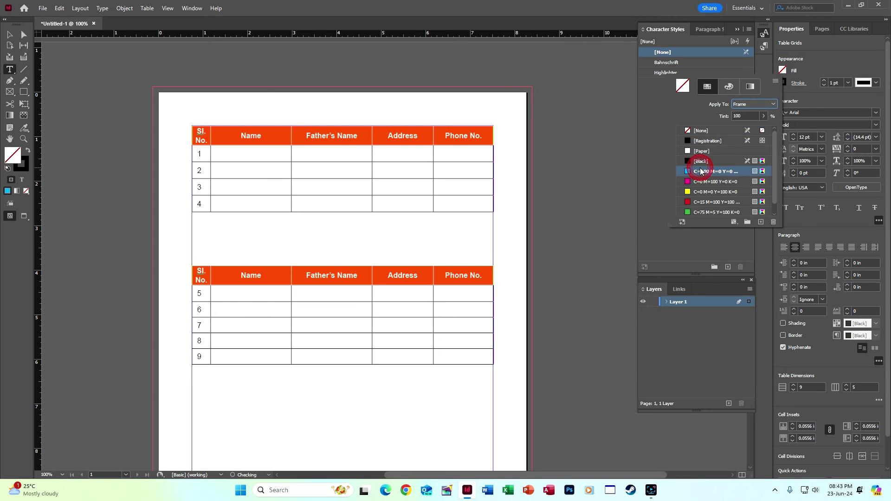
click(749, 116)
text(10)
key(Return)
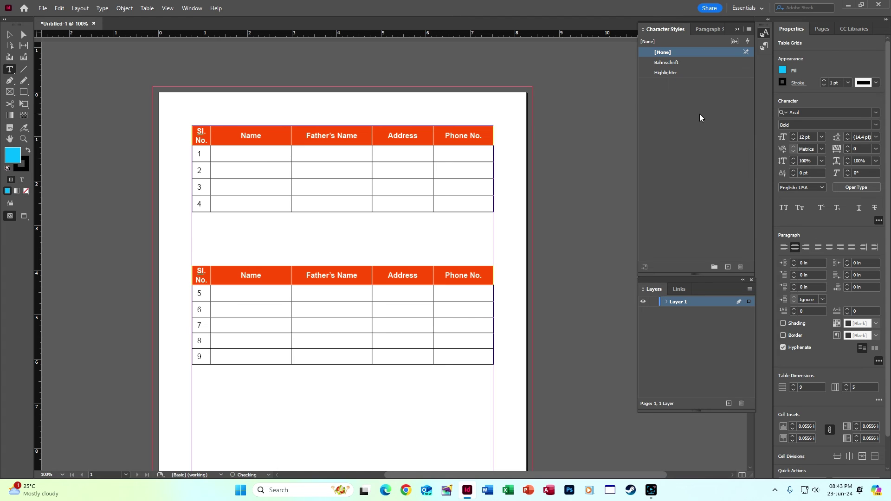
click(303, 134)
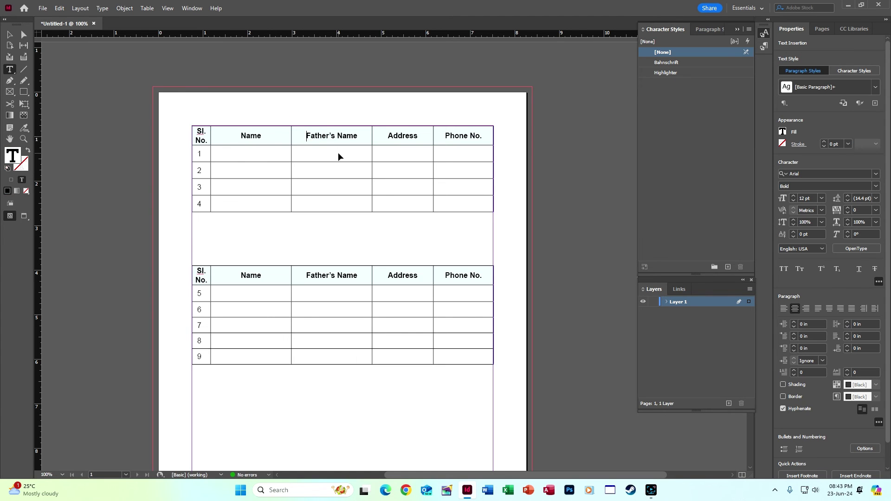
key(ctrl+3)
Set the header row's cell fill color to C=100 M=0 Y=0 K=0 in the cell options for strokes and fills.
click(241, 144)
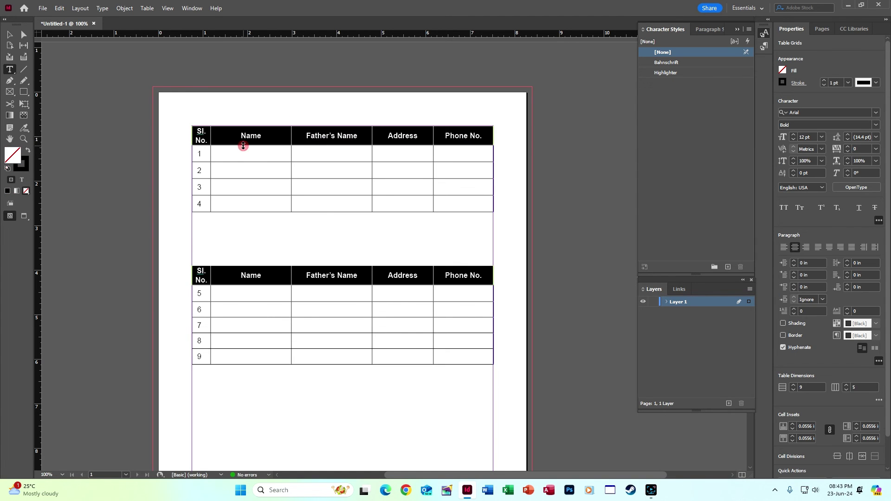
click(190, 136)
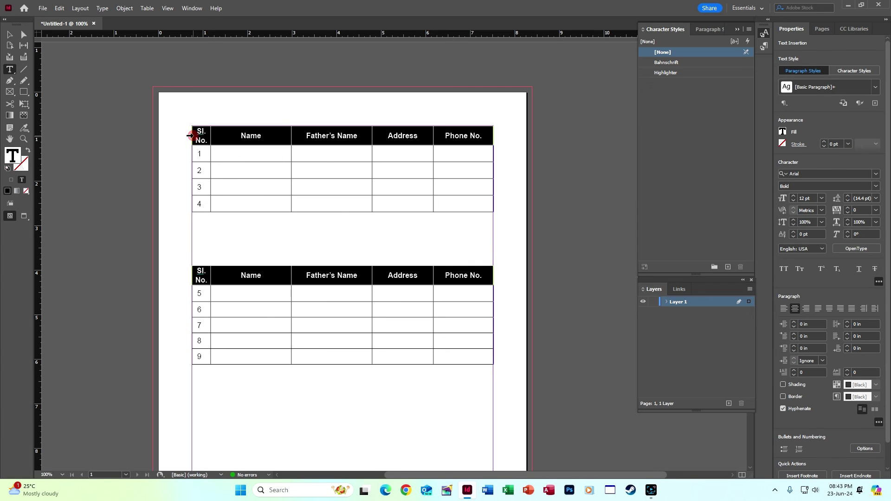
right_click(191, 136)
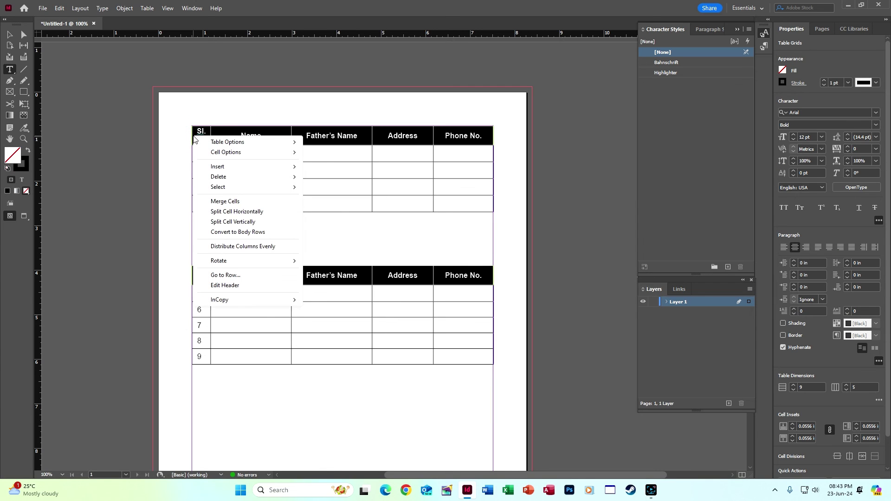
mouse_move(207, 149)
click(343, 152)
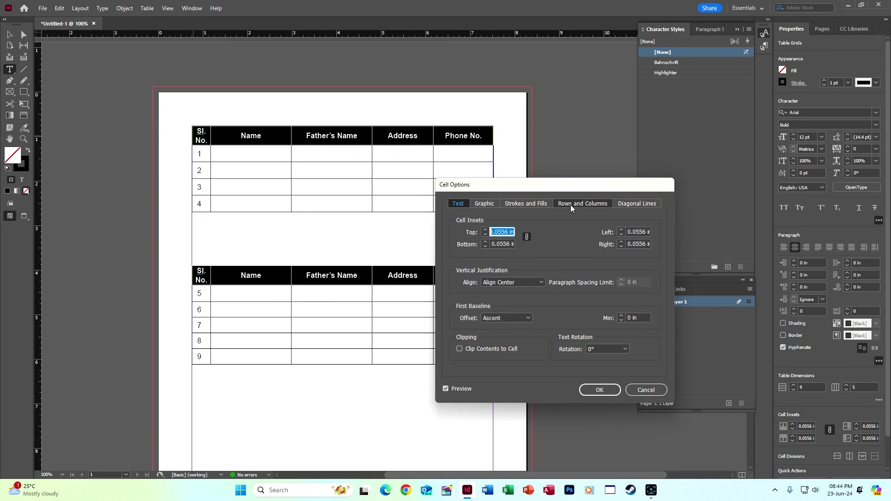
click(525, 204)
click(526, 346)
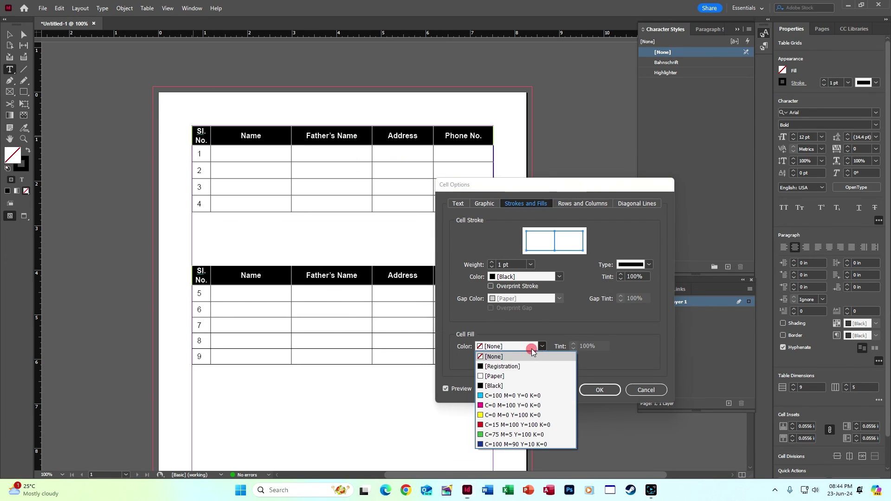
click(510, 396)
click(526, 348)
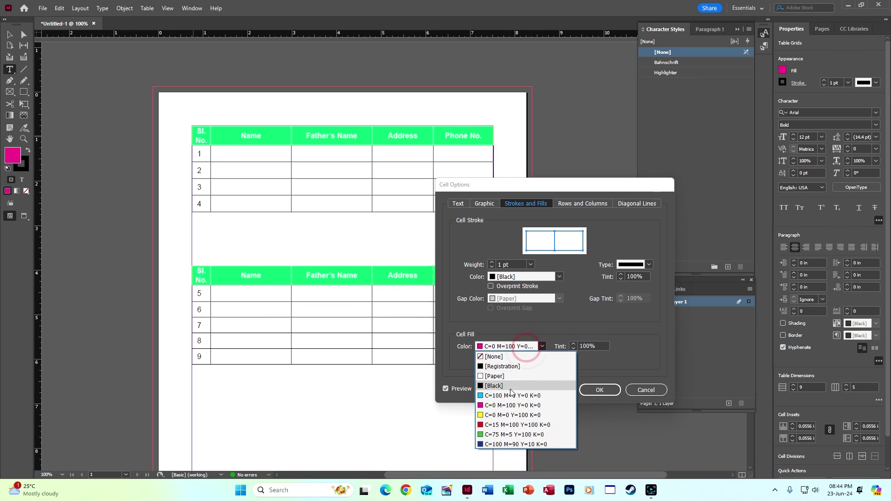
click(511, 386)
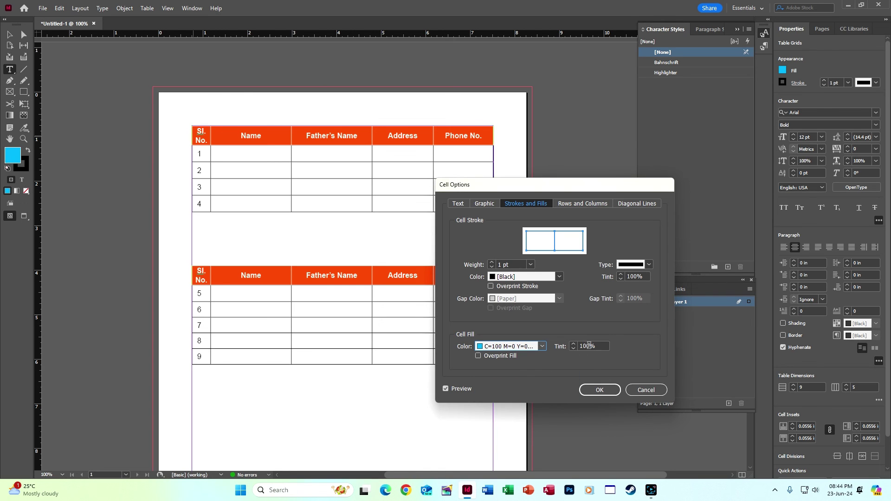
Set the tint of the header row's cell fill to 10% and apply the cell options.
double_click(599, 347)
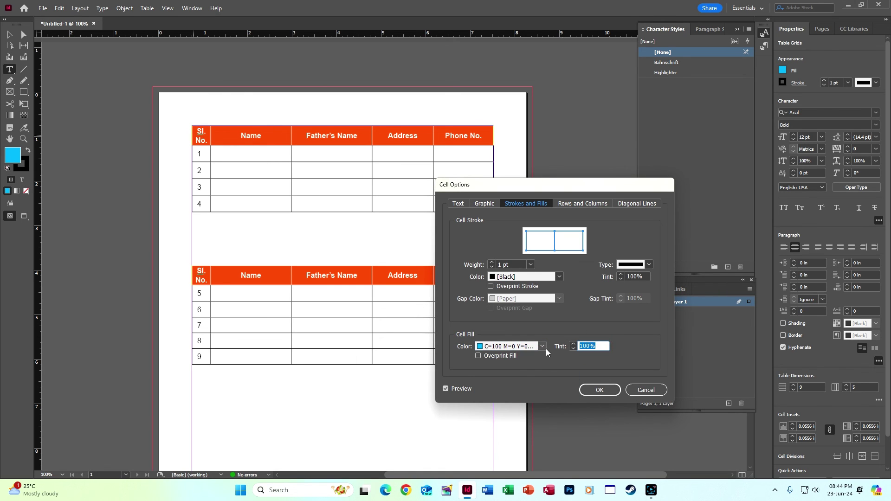
text(10)
key(Tab)
key(Return)
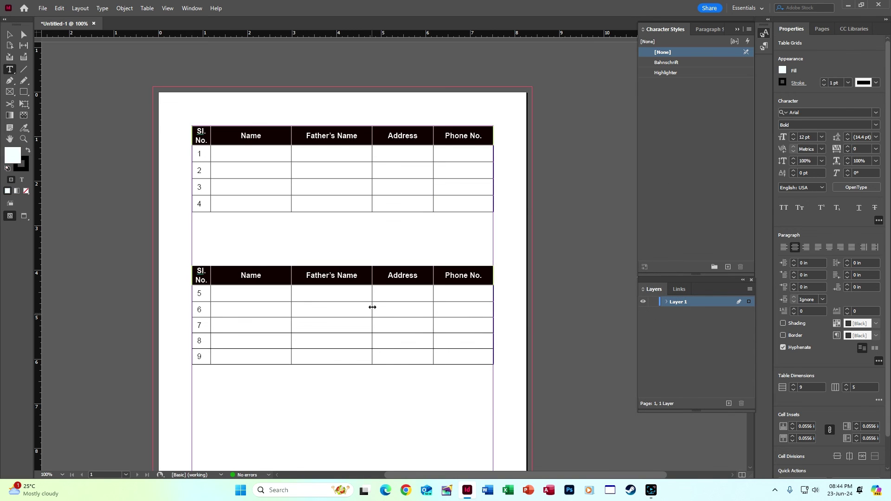
click(373, 294)
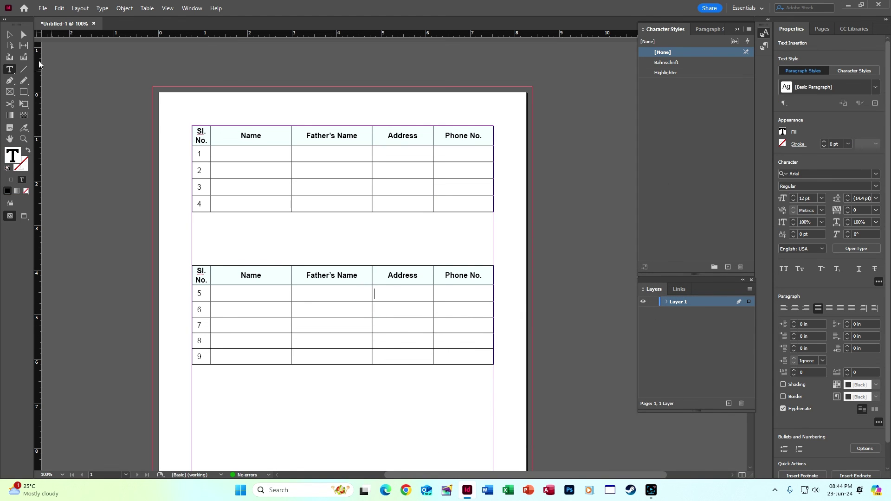
Fit the lower and the upper threaded text frames to their table content.
key(Escape)
click(394, 288)
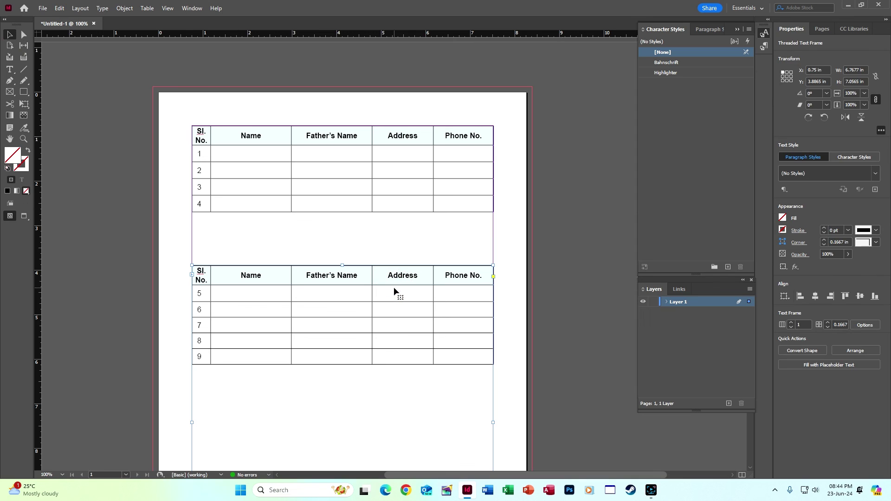
key(ctrl+alt+c)
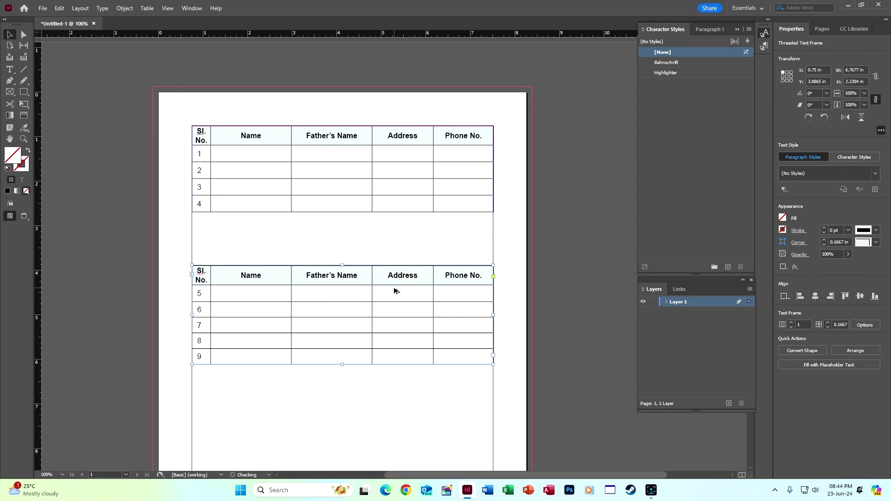
click(480, 171)
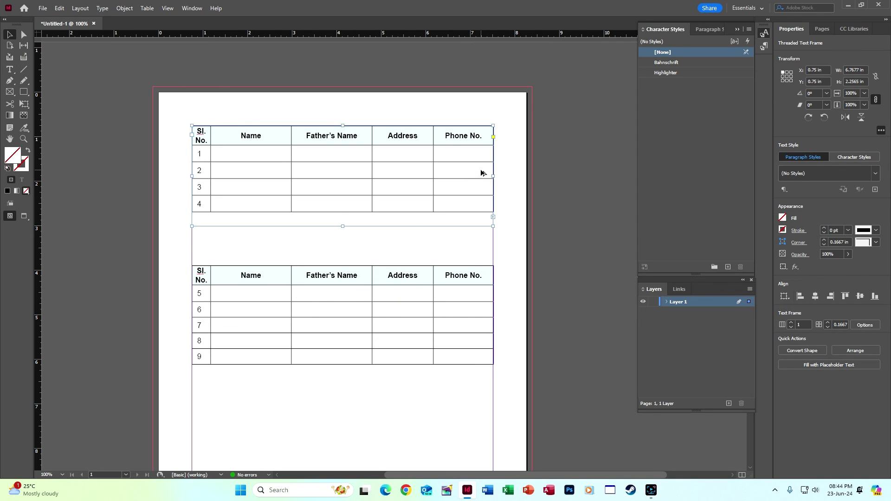
key(ctrl+alt+c)
click(574, 196)
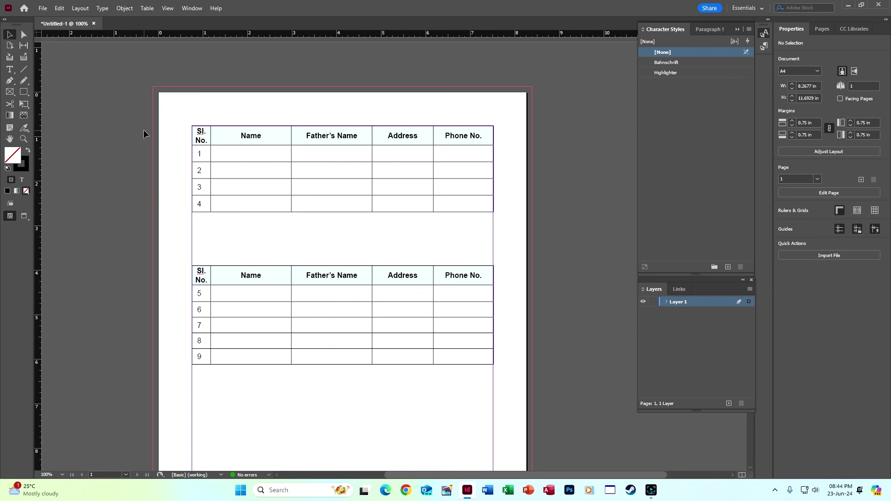
drag(324, 163, 379, 127)
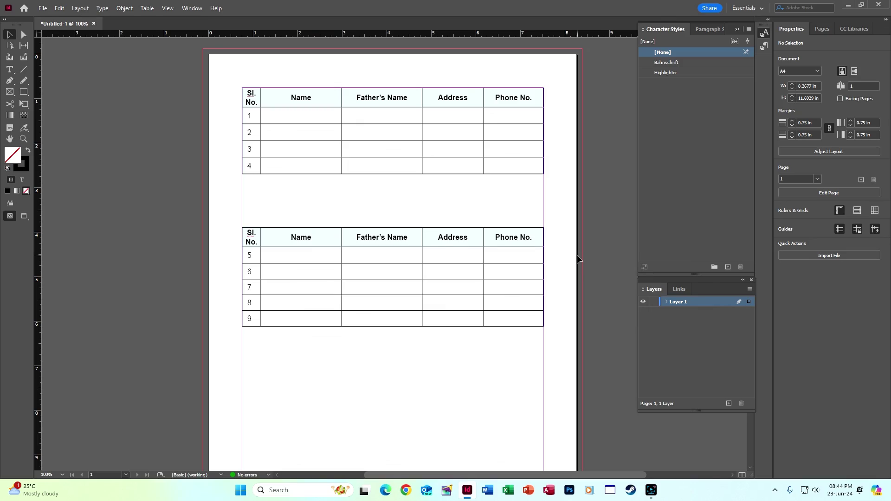
key(super+d)
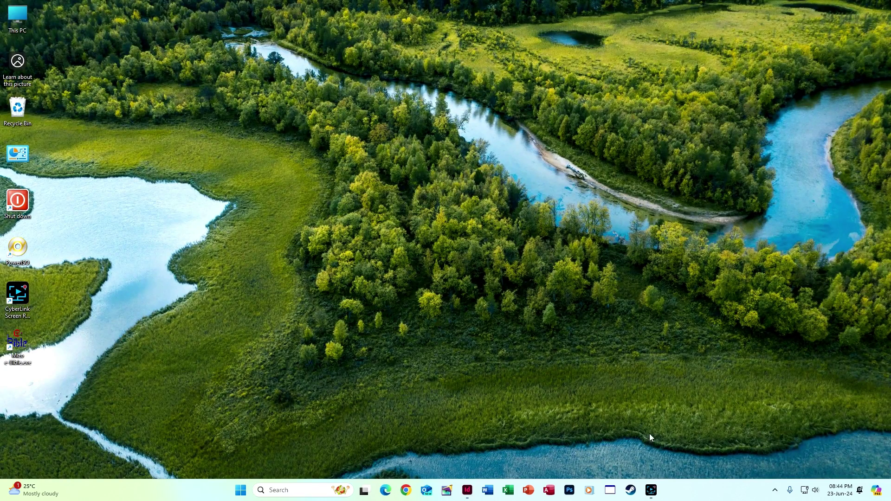
click(651, 490)
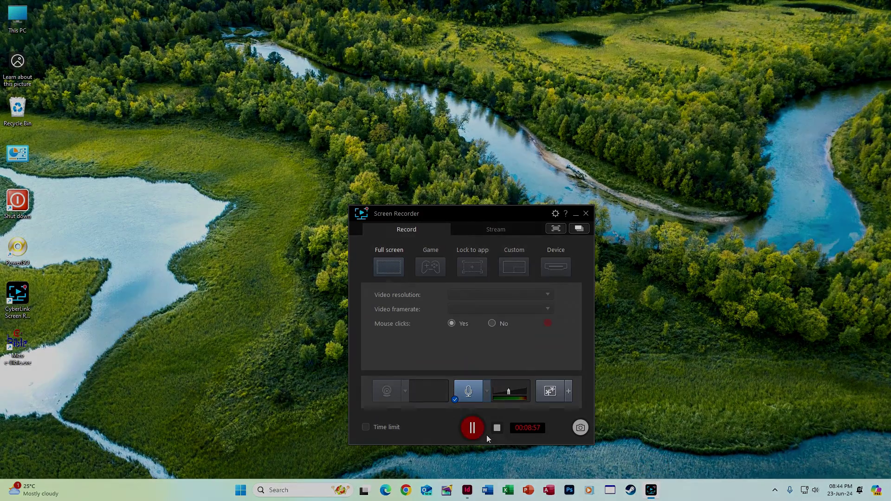